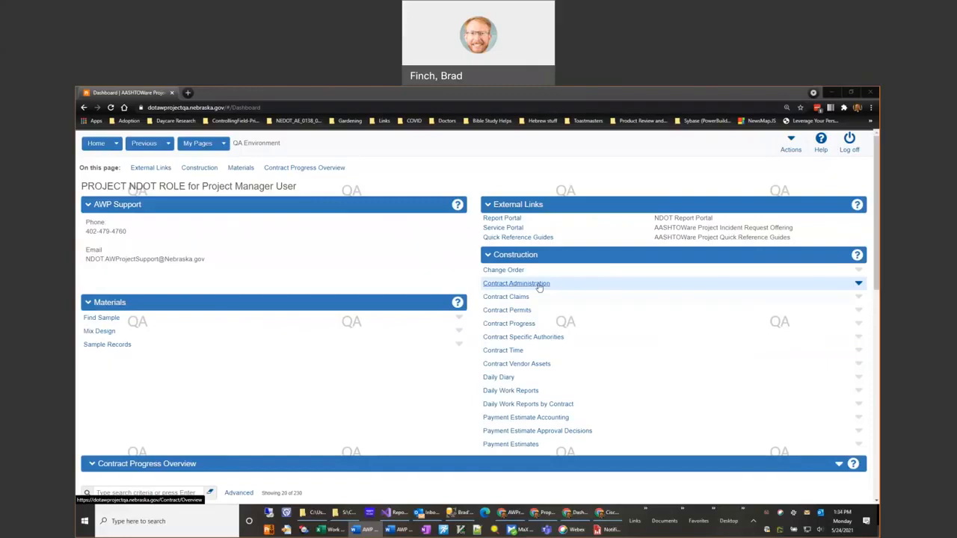
- Open the Contract Time overview, search for "trncc", and review the contract's available and informational time records
click(504, 352)
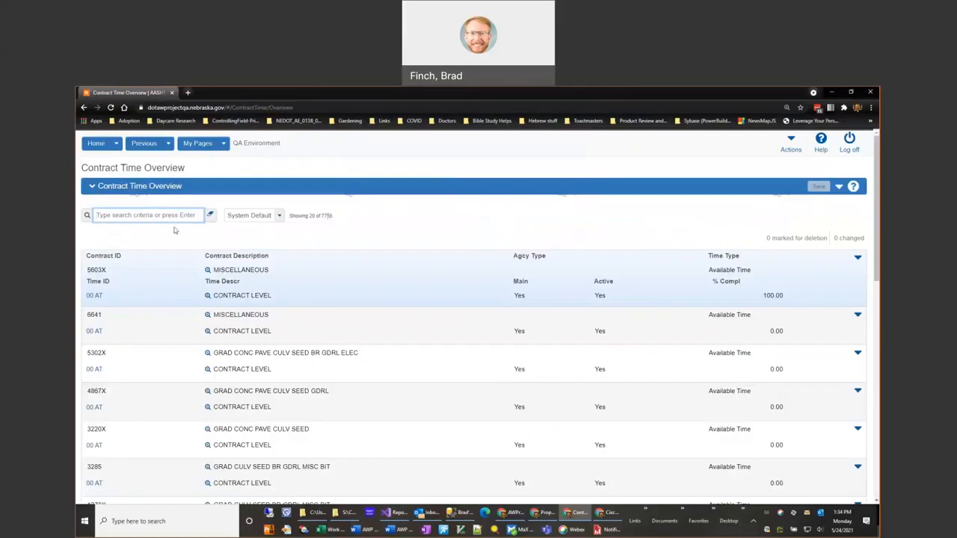
click(147, 215)
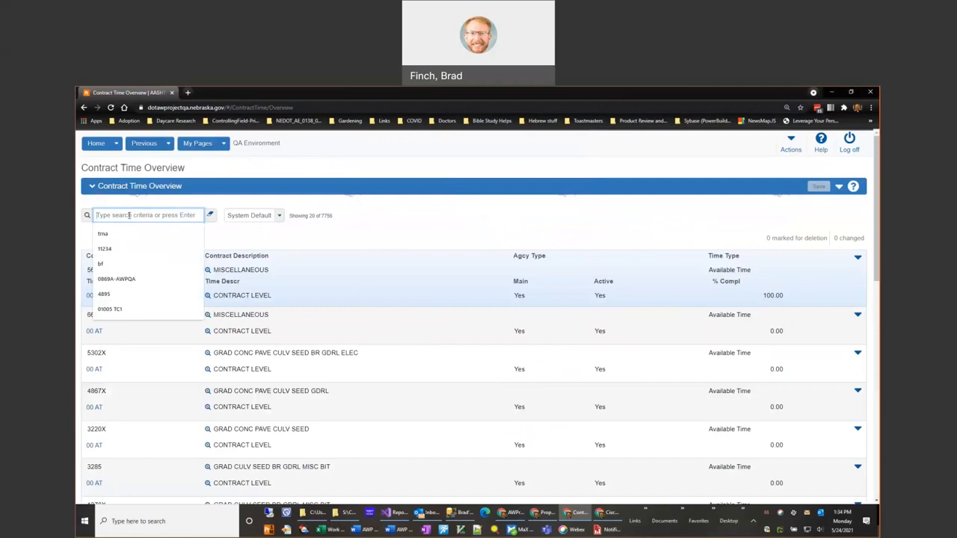
text(tmcc)
key(Return)
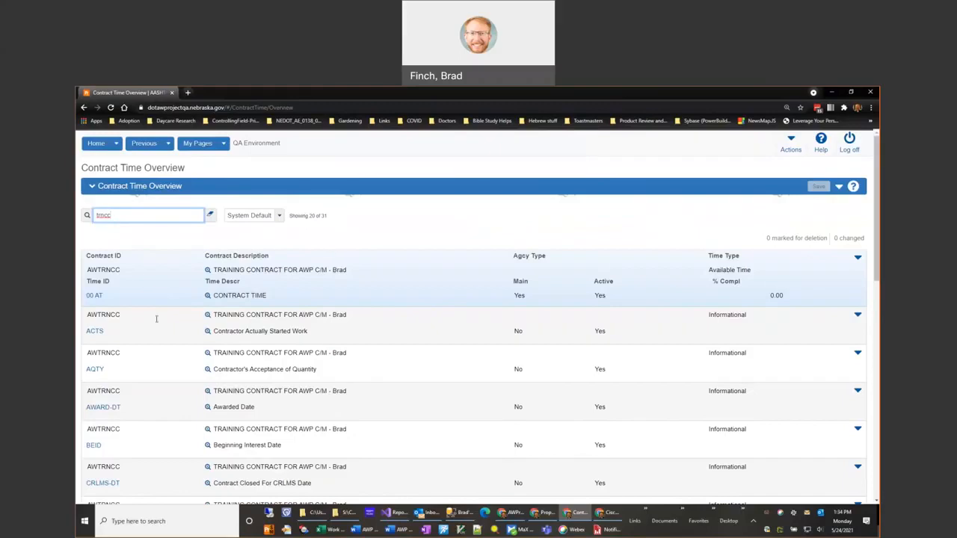
scroll(157, 359, down, 1)
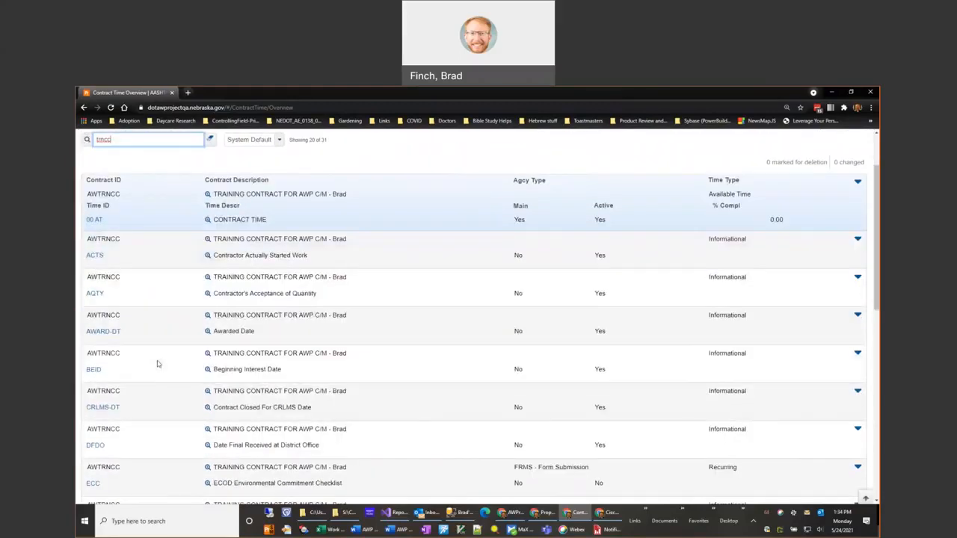
scroll(157, 364, up, 1)
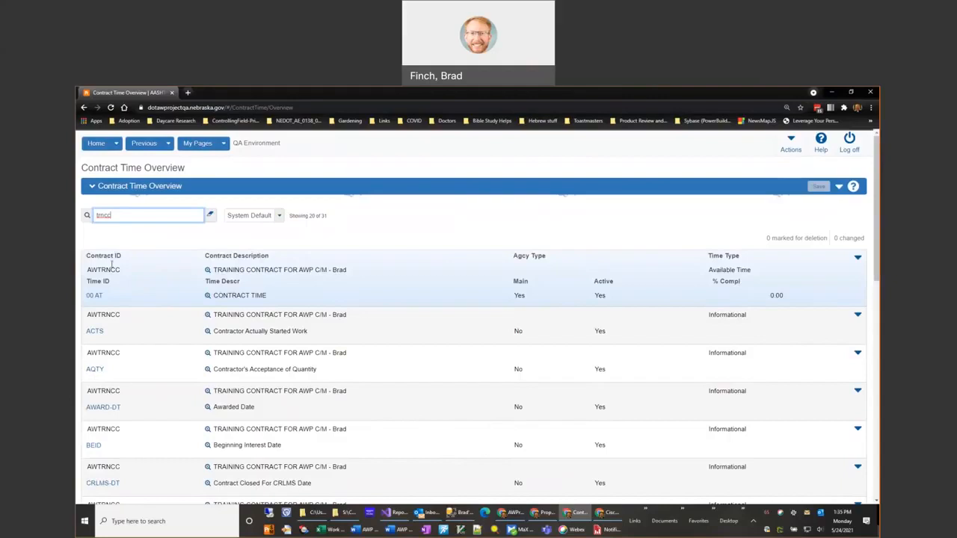
click(117, 384)
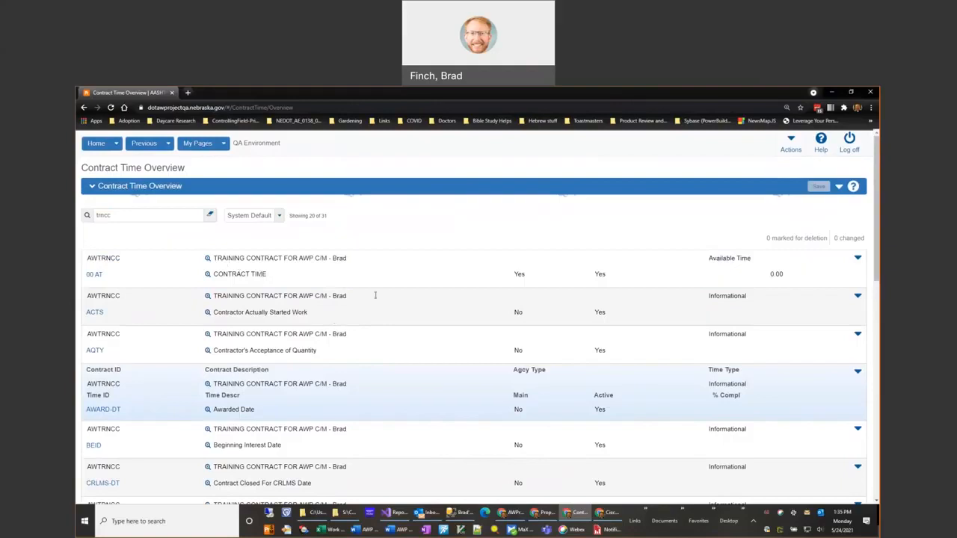
click(507, 268)
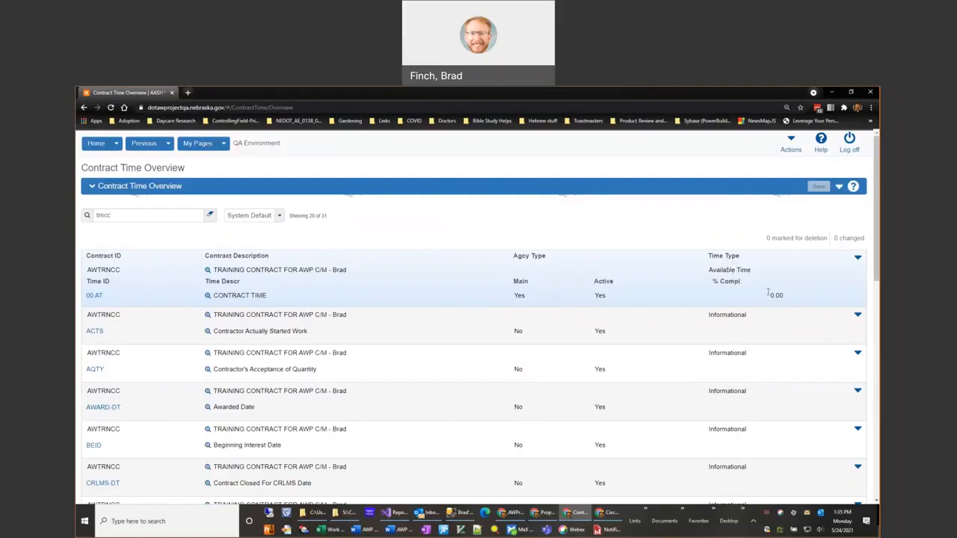
- Replace the Contract Time search criteria with "00 a" to find site times across contracts
drag(124, 217, 86, 219)
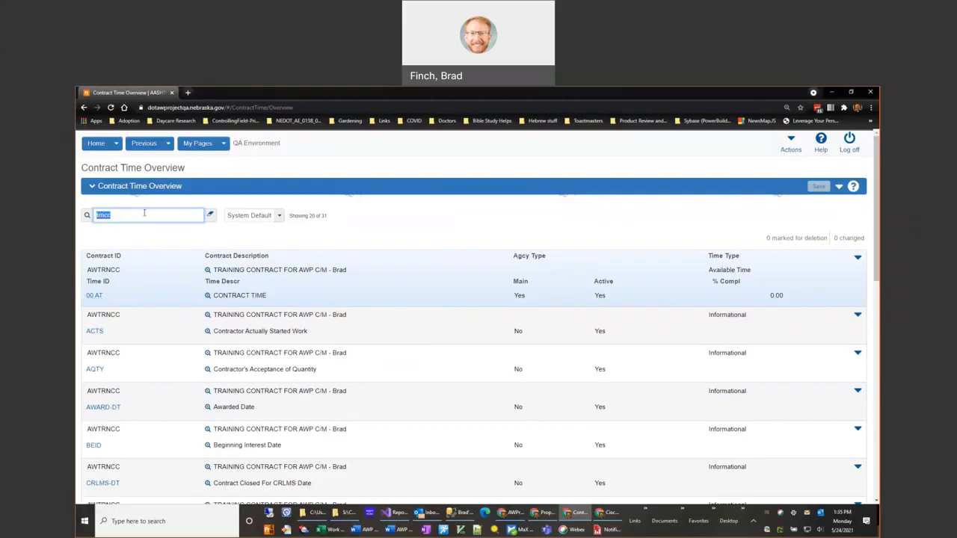
text(00 a)
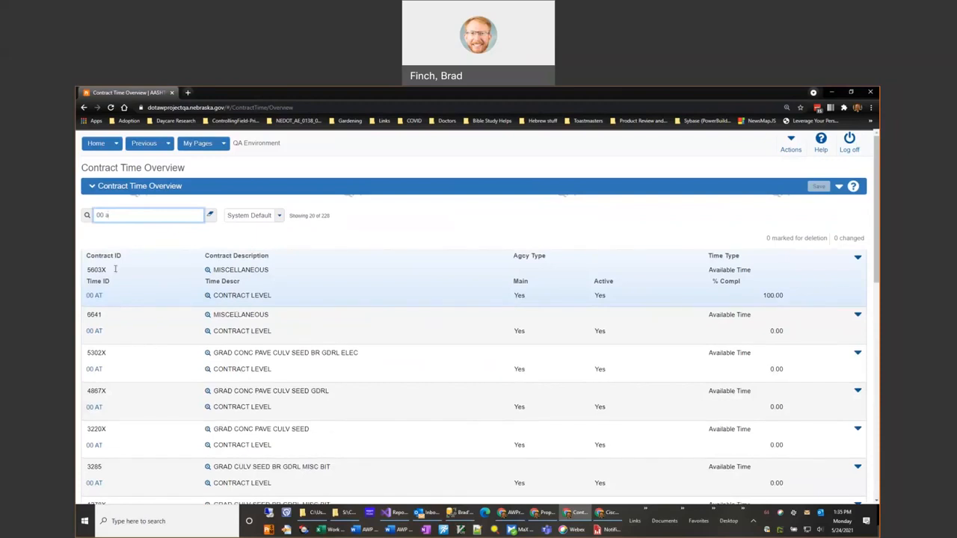
- Examine the contract IDs in the list of 00 AT times, through to the end of the loaded records
double_click(115, 270)
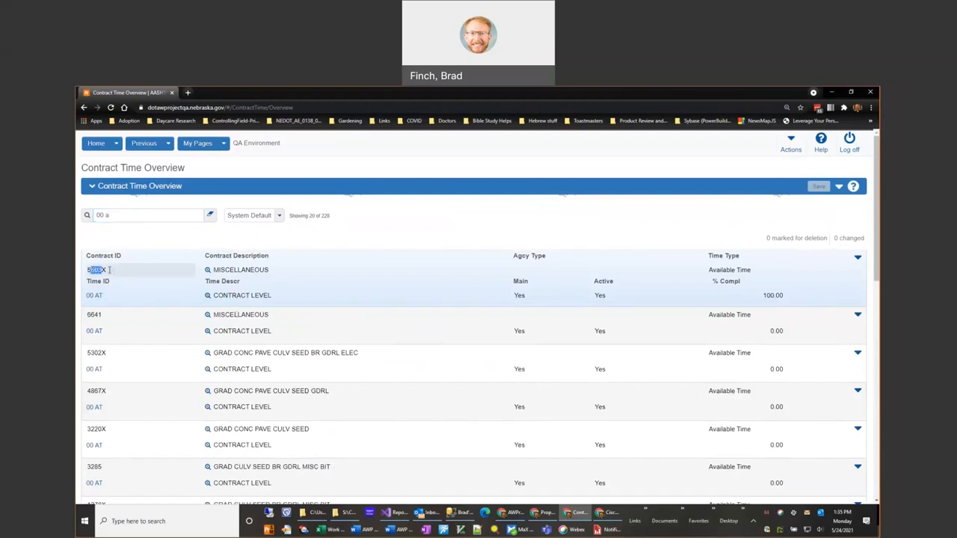
double_click(106, 315)
drag(88, 354, 112, 353)
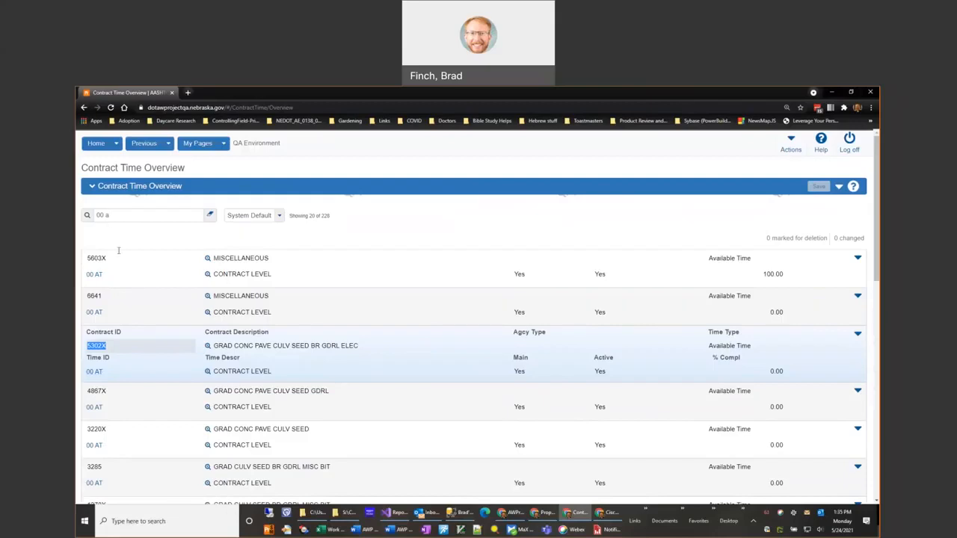
click(156, 237)
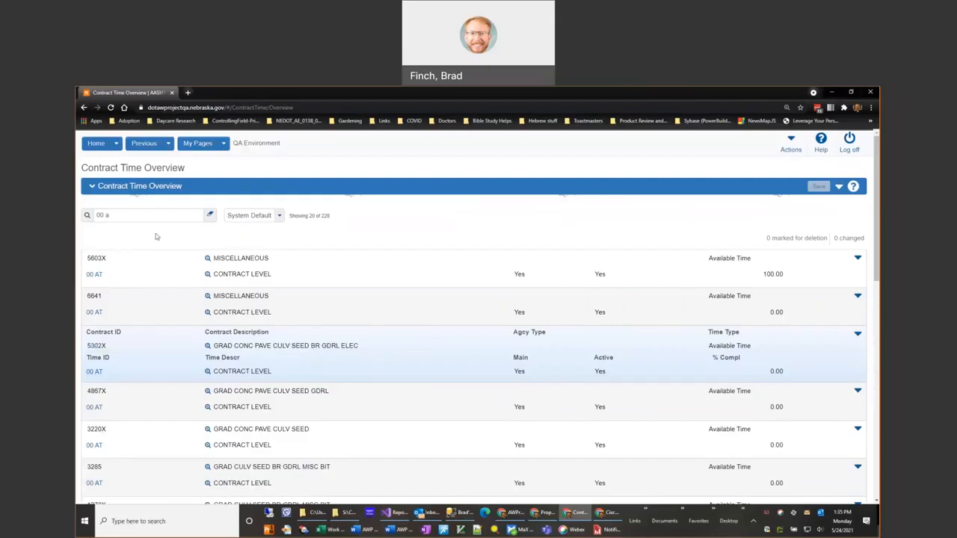
scroll(284, 382, down, 1)
scroll(285, 382, down, 5)
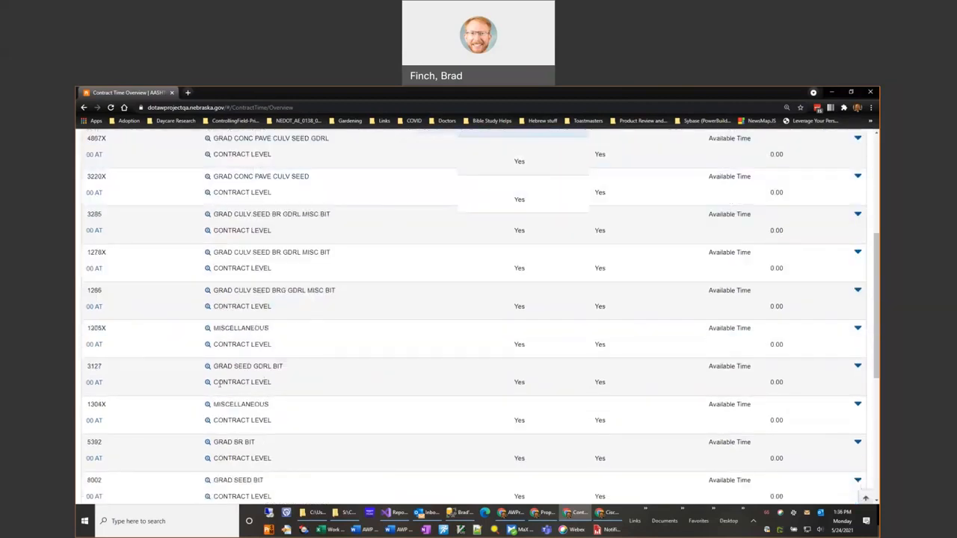
scroll(220, 385, down, 3)
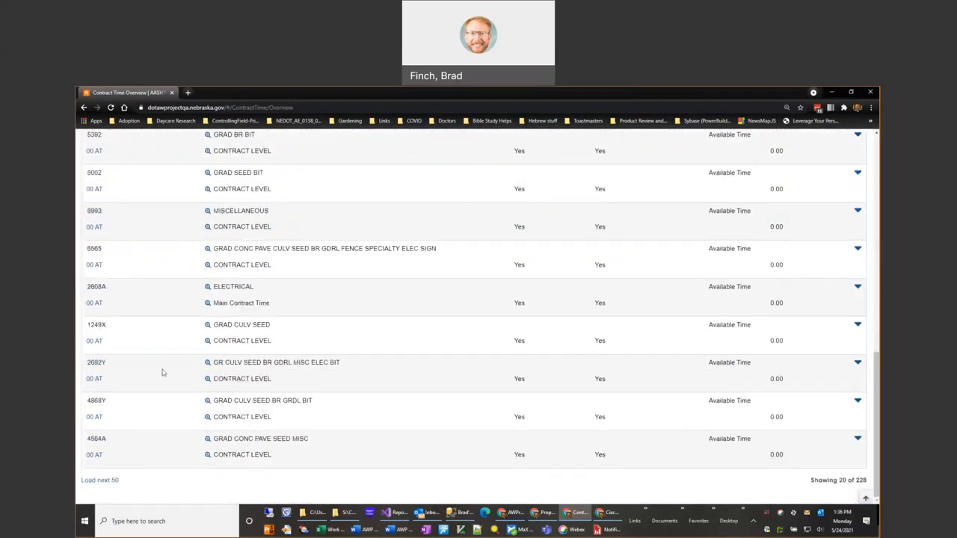
scroll(162, 372, up, 10)
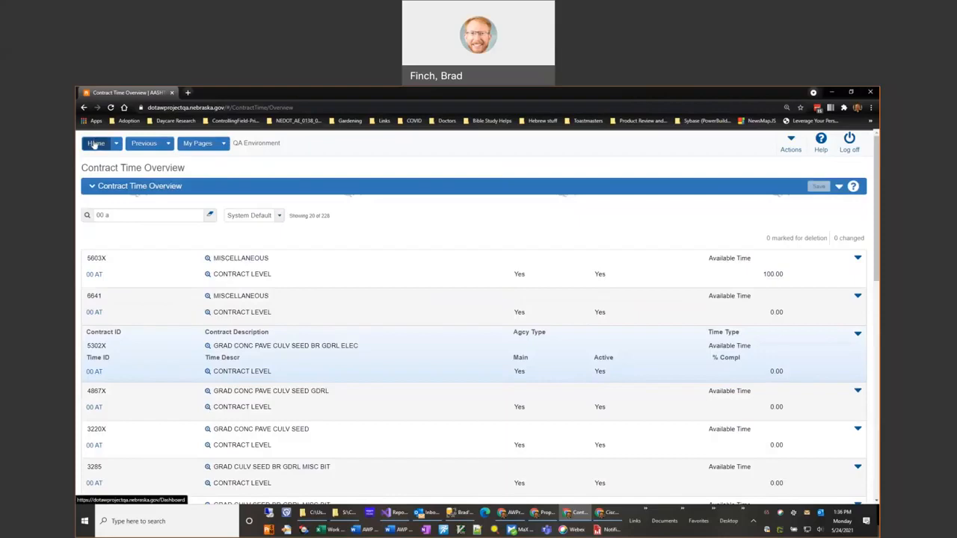
- Return to the dashboard and open the Contract Administration overview from the Construction component
click(96, 144)
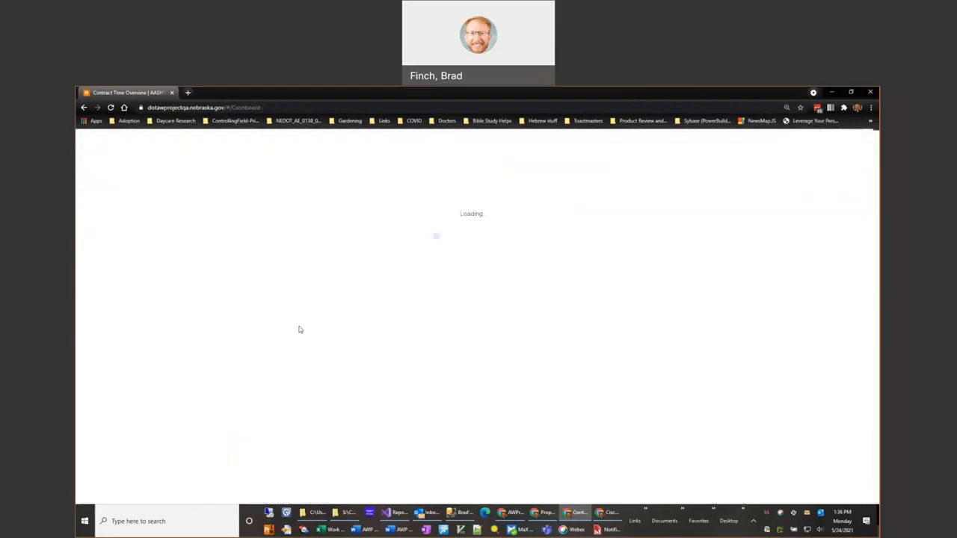
scroll(525, 278, down, 5)
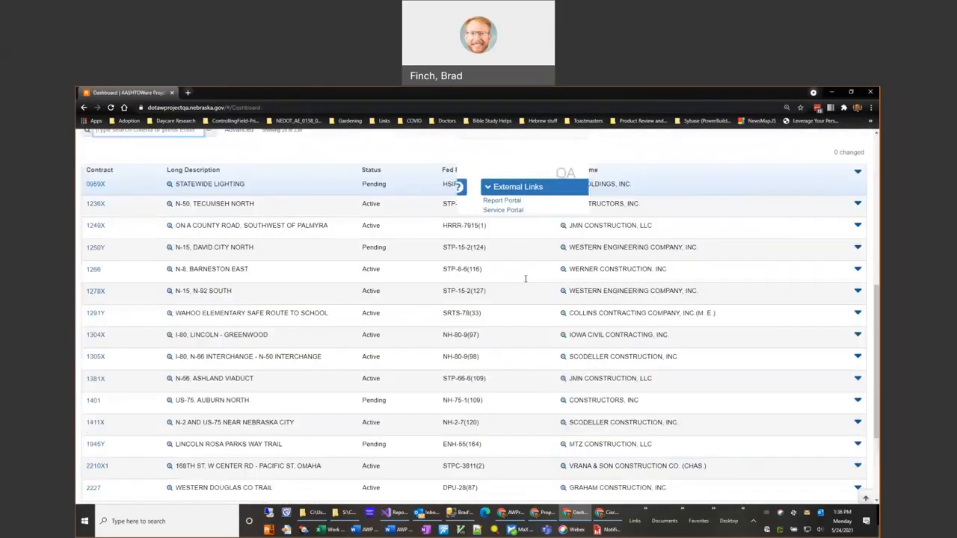
scroll(561, 299, up, 5)
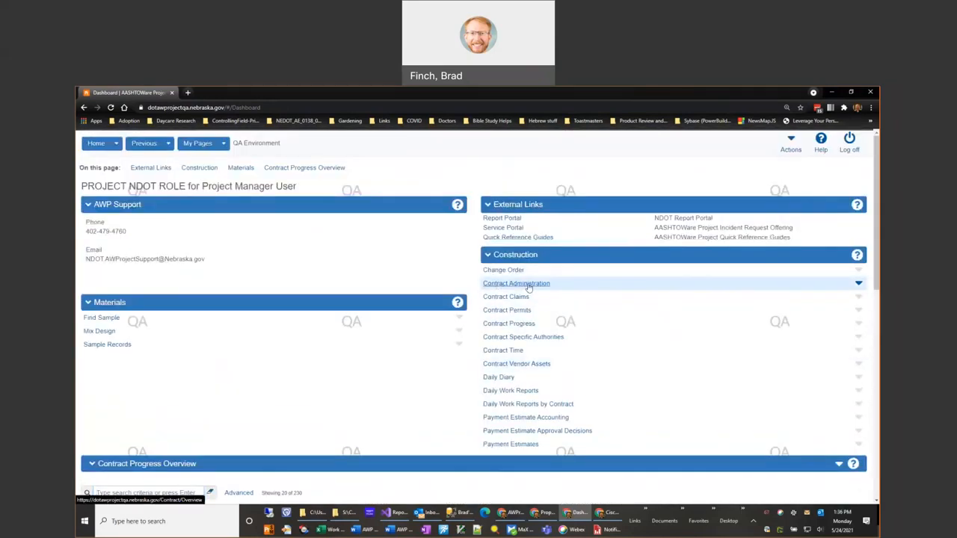
click(528, 285)
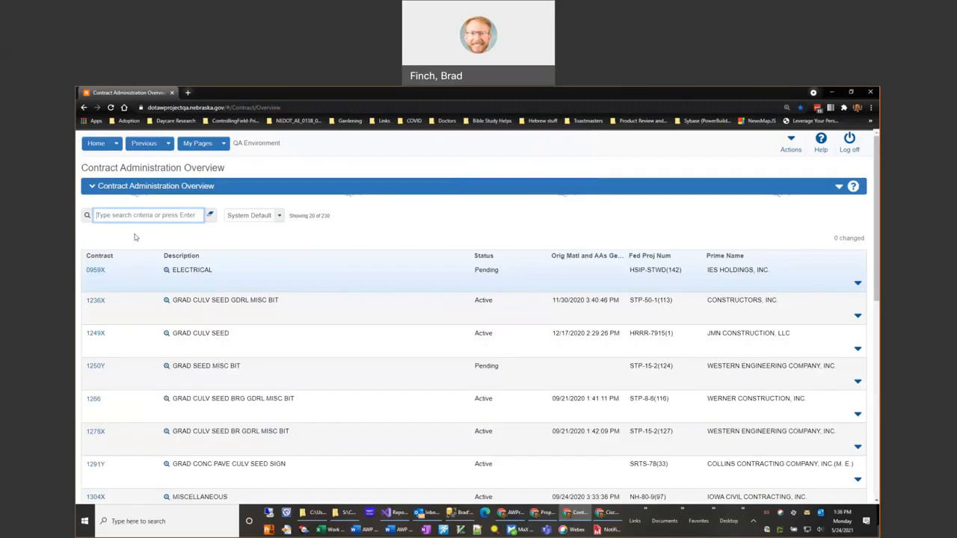
- Search Contract Administration for "trncc" and open the summary of contract AWTRNCC
click(137, 216)
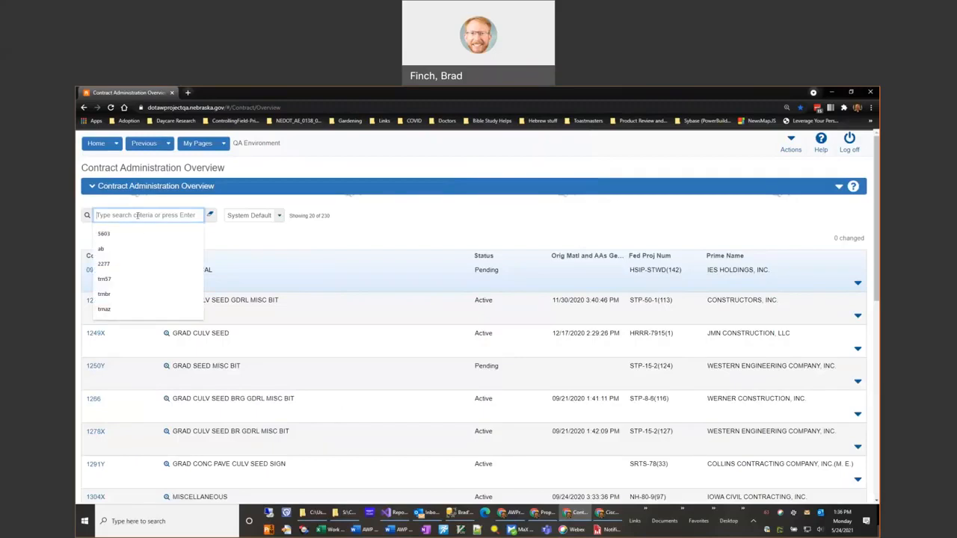
text(trncc)
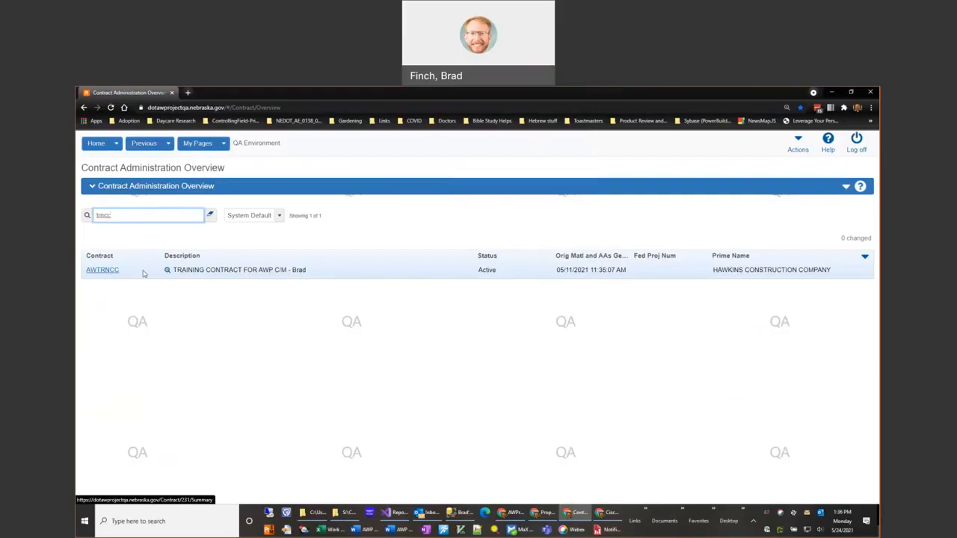
click(102, 270)
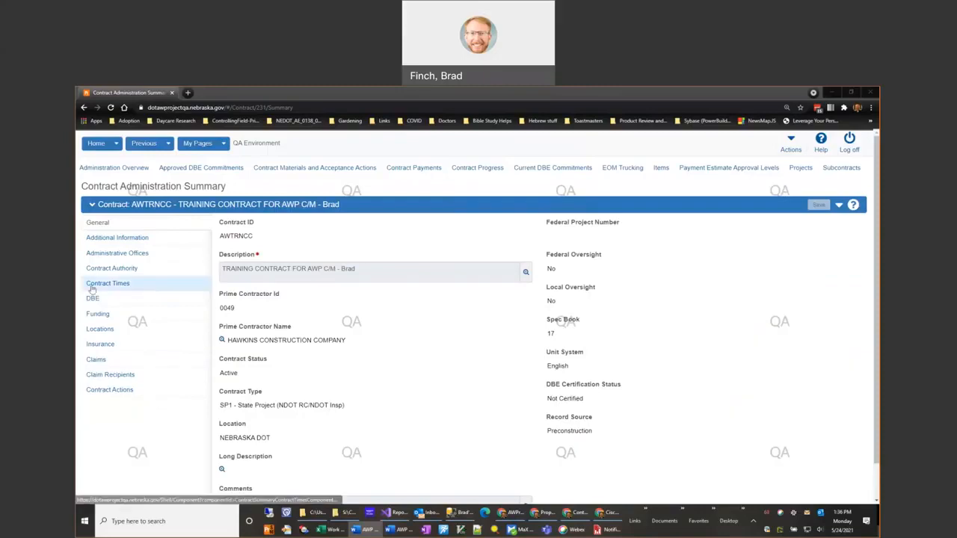
- Show the contract's Contract Times and collapse the Informational, Site and Recurring sections
click(131, 287)
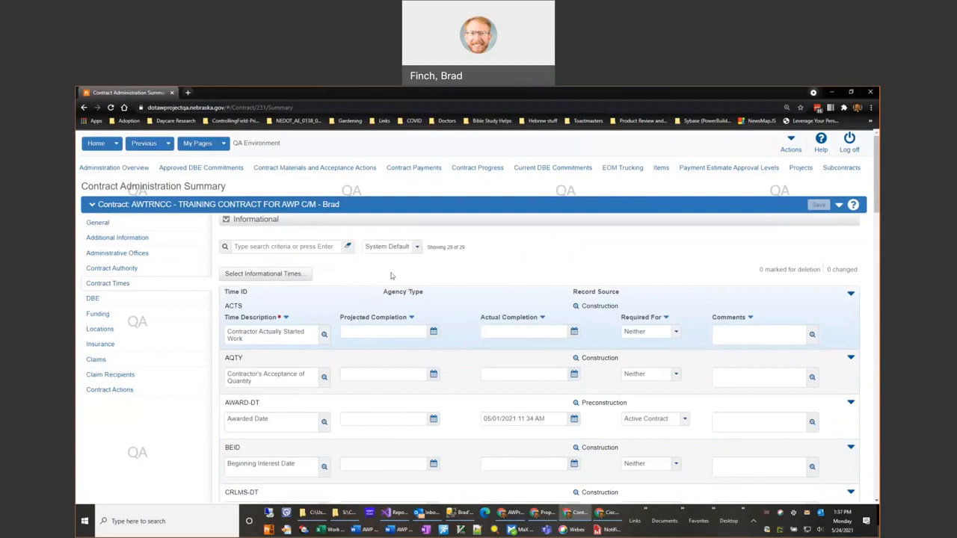
click(226, 221)
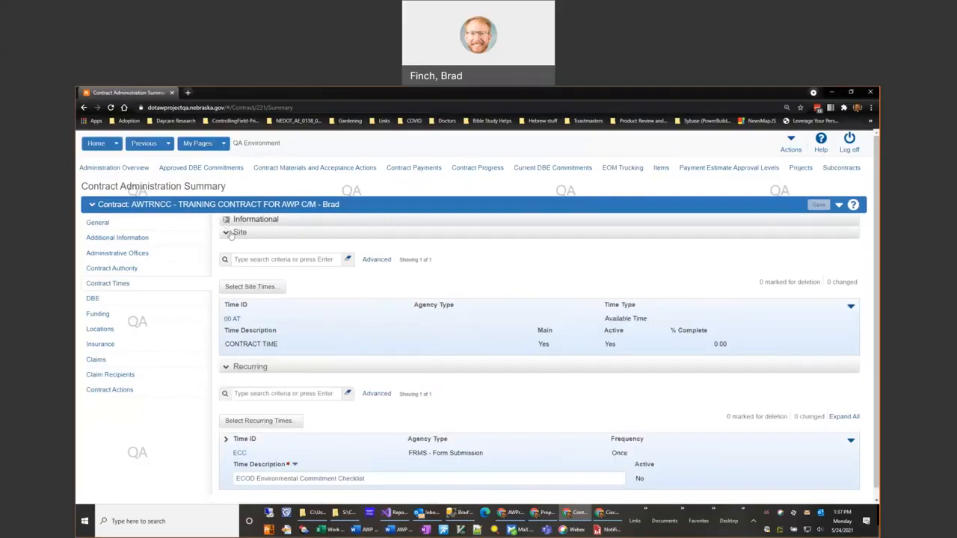
click(227, 234)
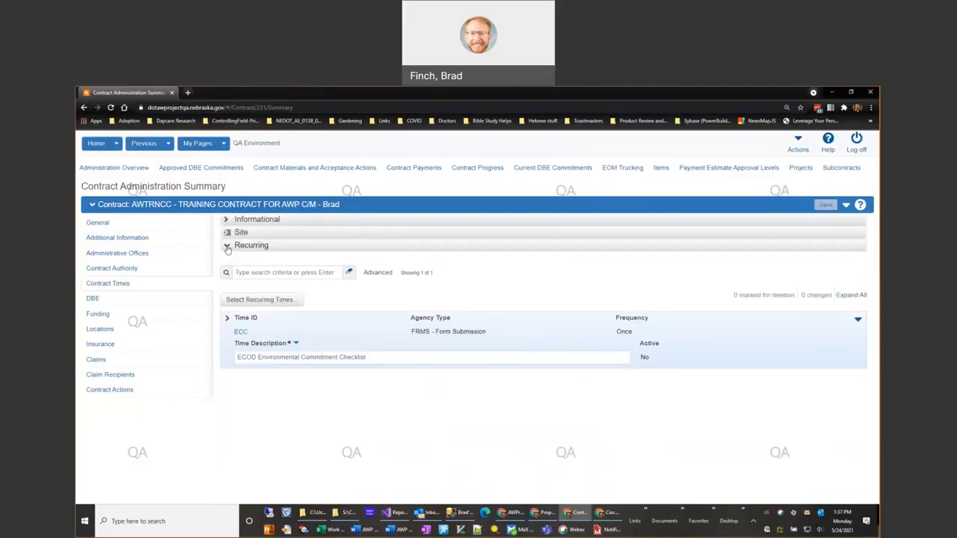
click(228, 247)
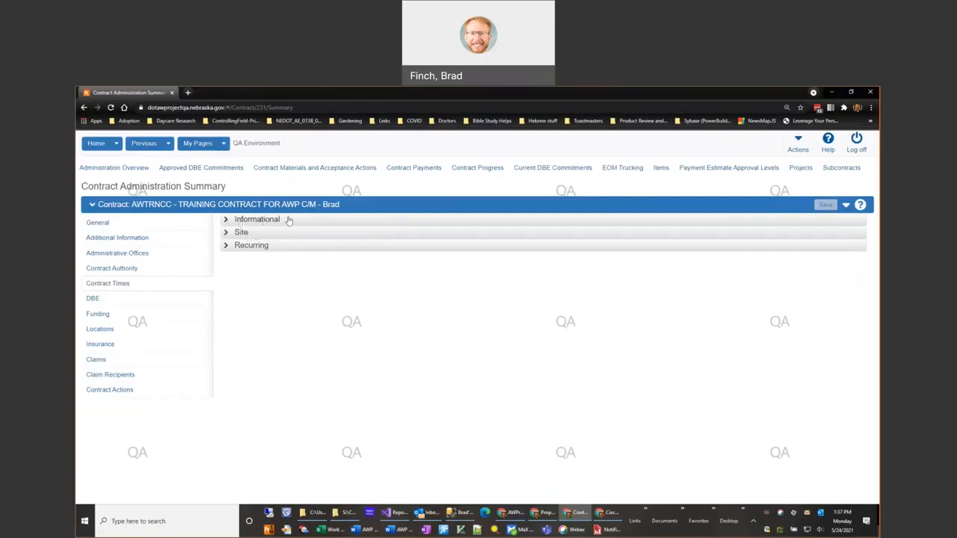
- Expand the Informational times and inspect the description and Actual Completion fields of the ACTS time
click(228, 221)
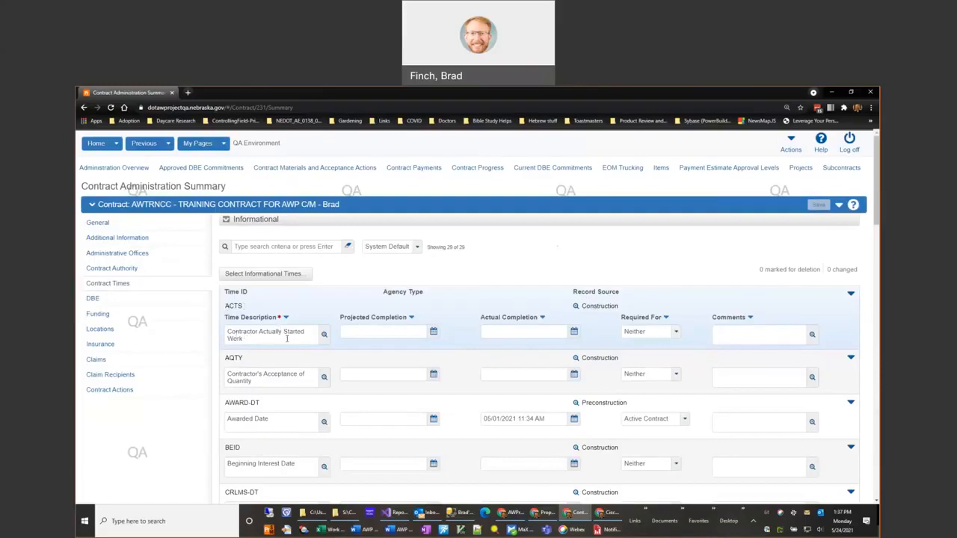
click(248, 339)
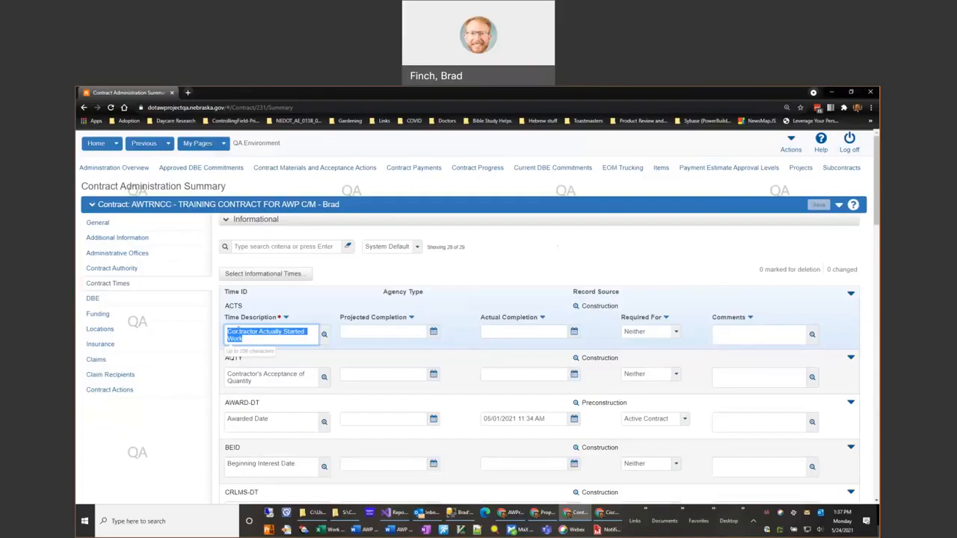
click(240, 336)
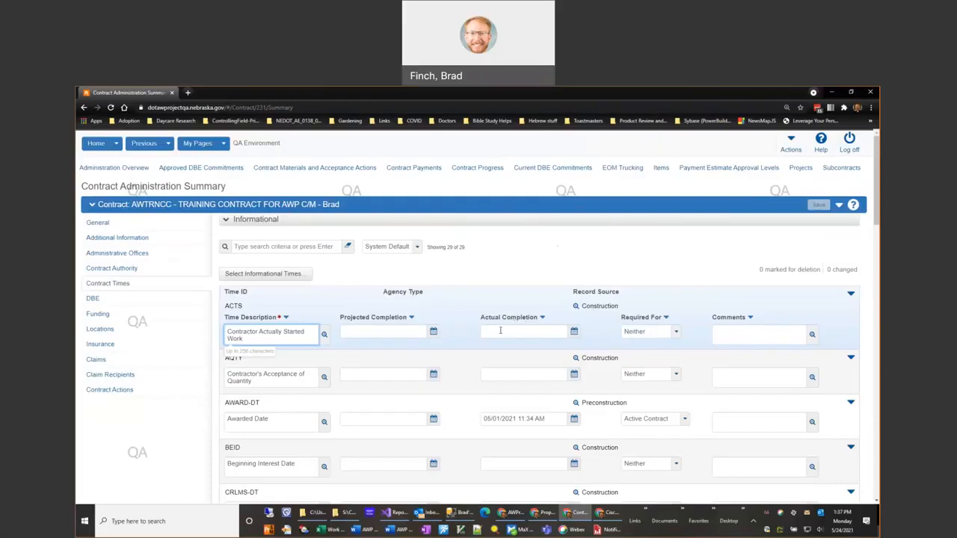
click(500, 331)
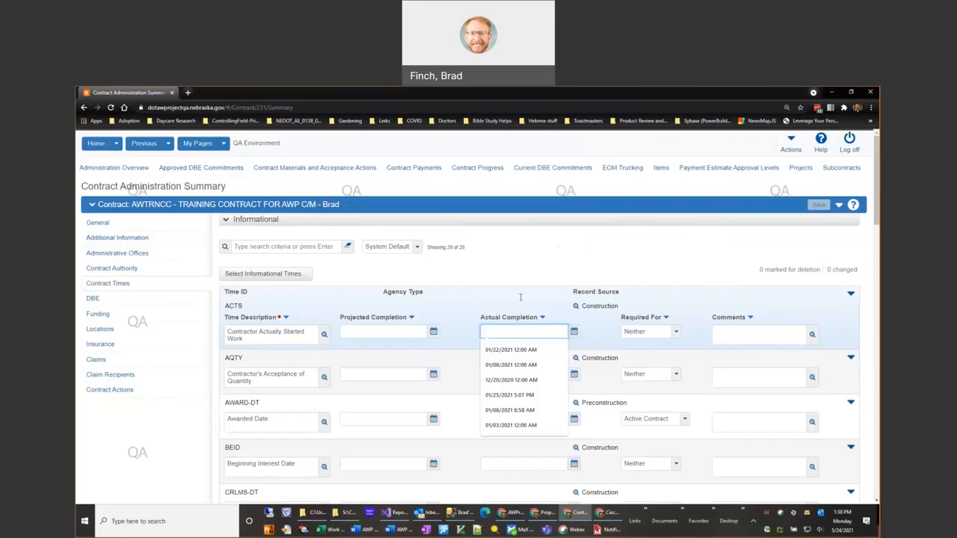
click(524, 273)
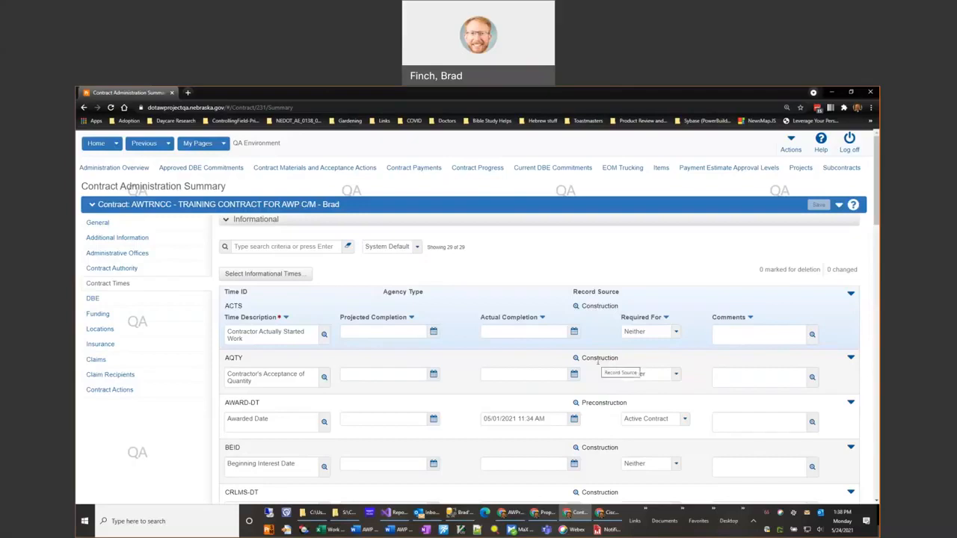
- Compare the record sources of AWARD-DT and ACTS, and review the Required For options of ACTS, keeping Neither
click(604, 418)
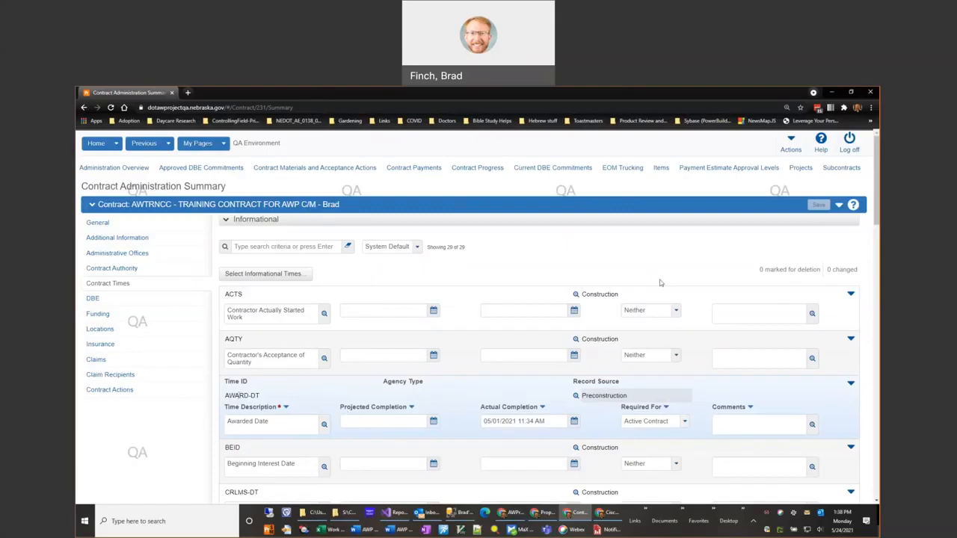
click(607, 301)
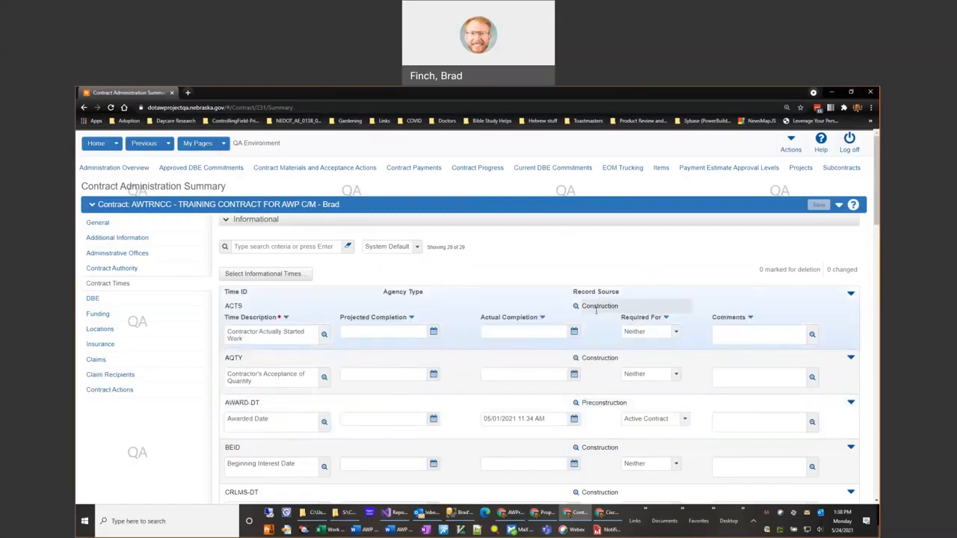
click(676, 332)
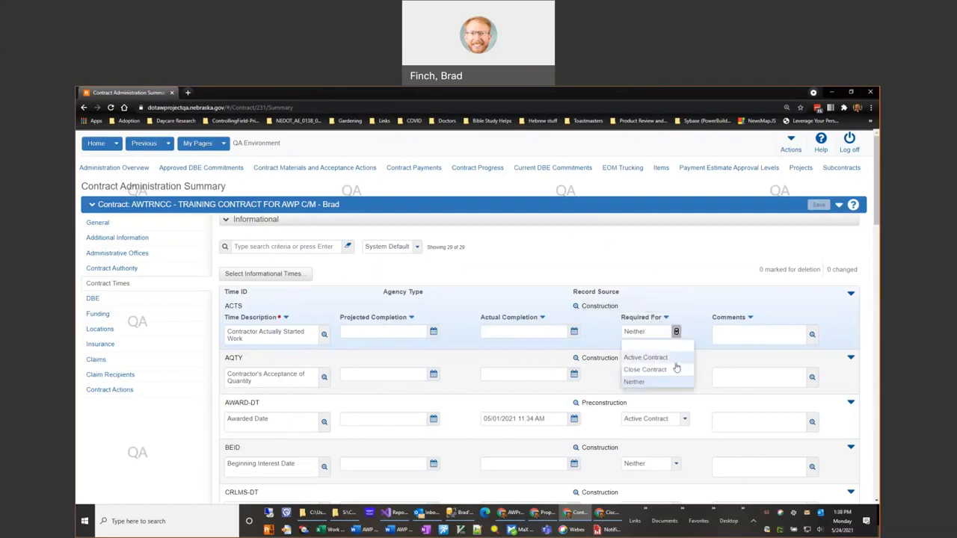
click(641, 383)
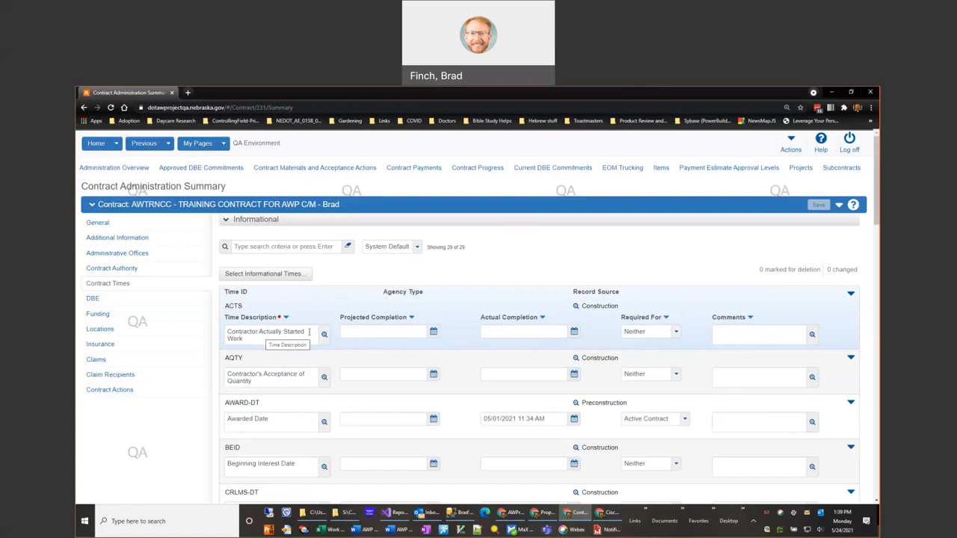
- Set the Actual Completion of the ACTS time to 01/08/2021 1:37 PM and save the contract, dismissing the warning
click(574, 333)
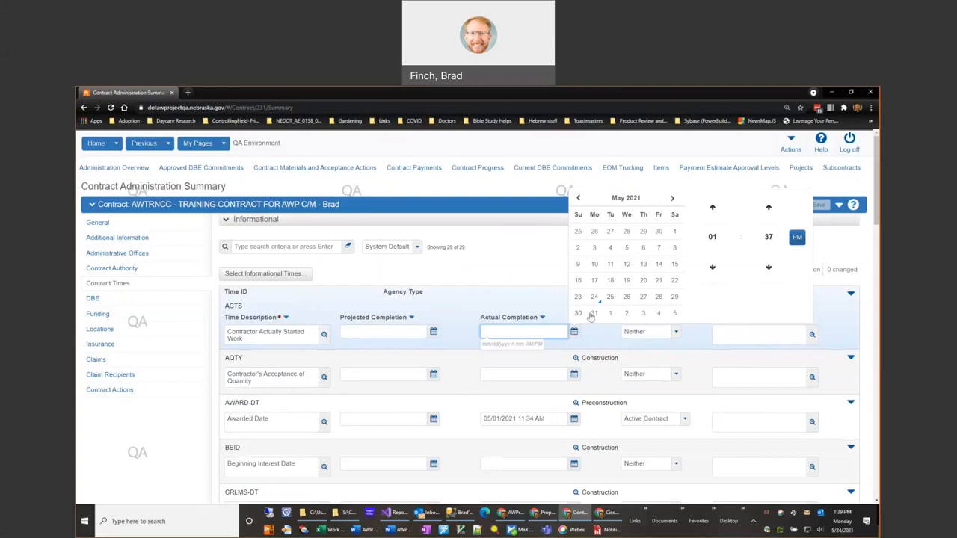
click(579, 198)
click(580, 198)
click(579, 198)
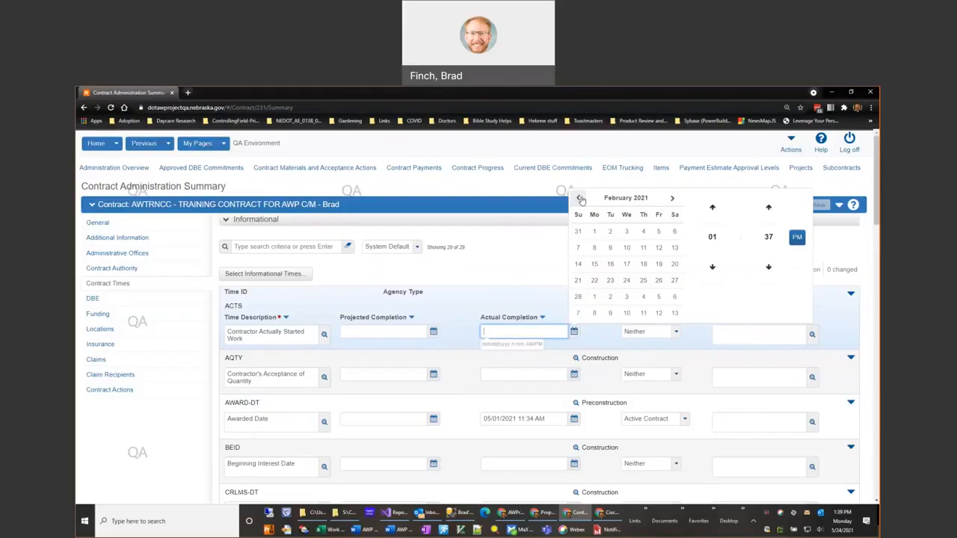
click(580, 198)
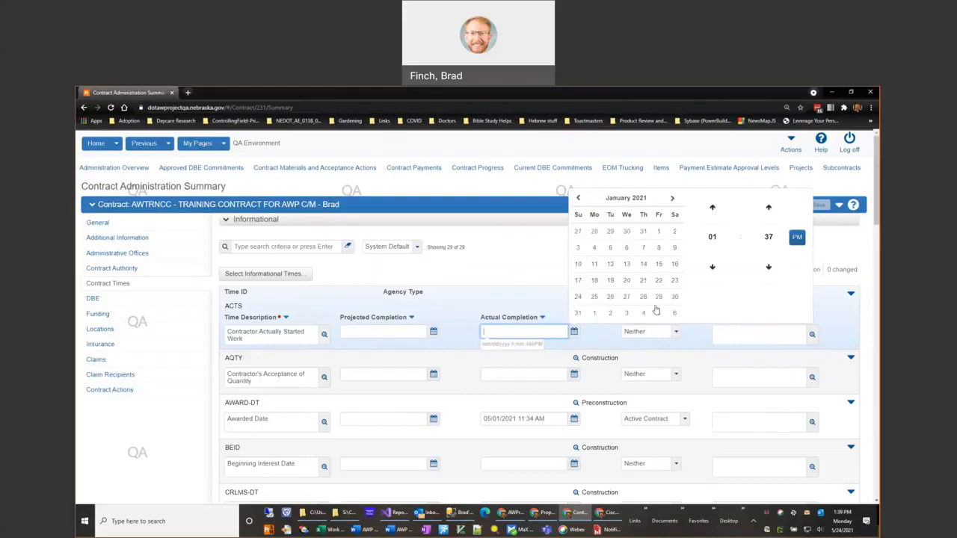
click(658, 248)
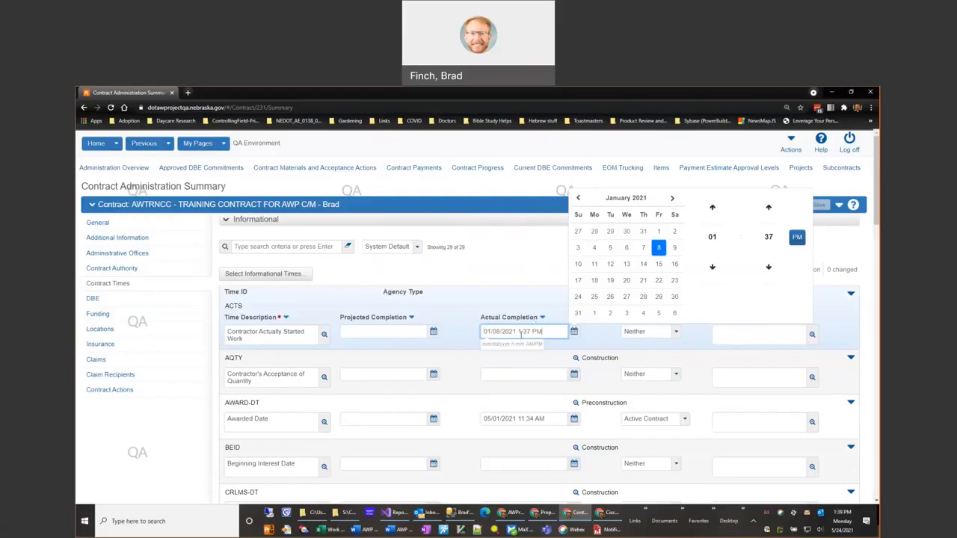
drag(518, 332, 540, 332)
drag(517, 331, 466, 334)
click(534, 266)
click(540, 331)
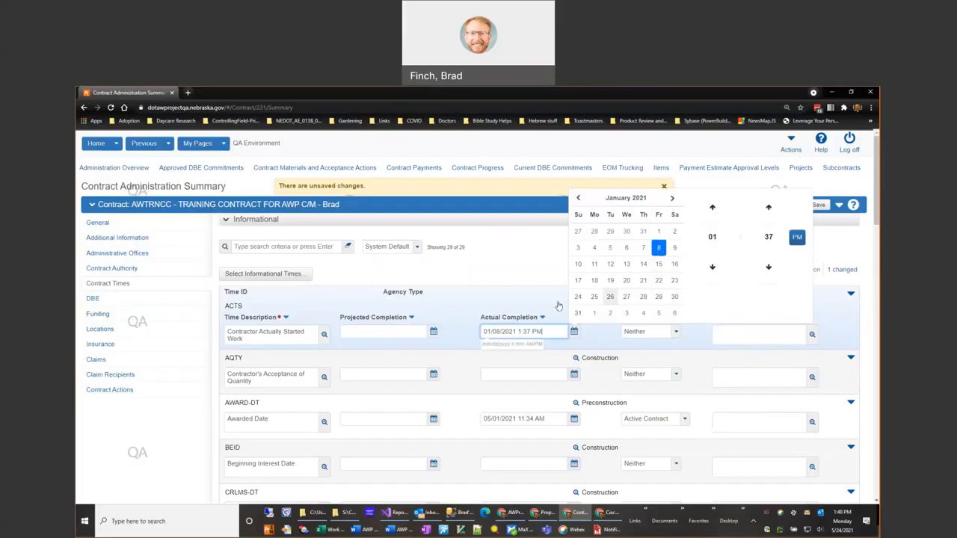
click(581, 352)
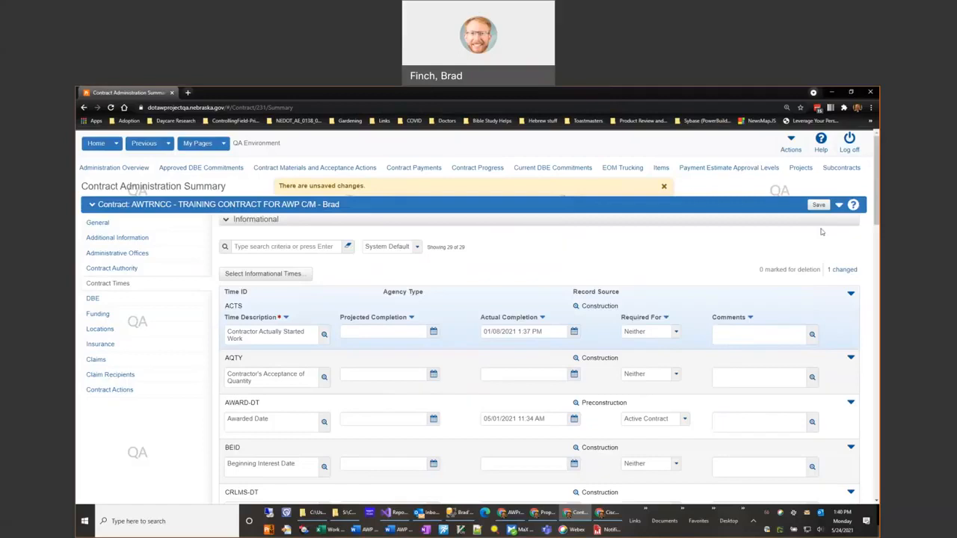
click(819, 204)
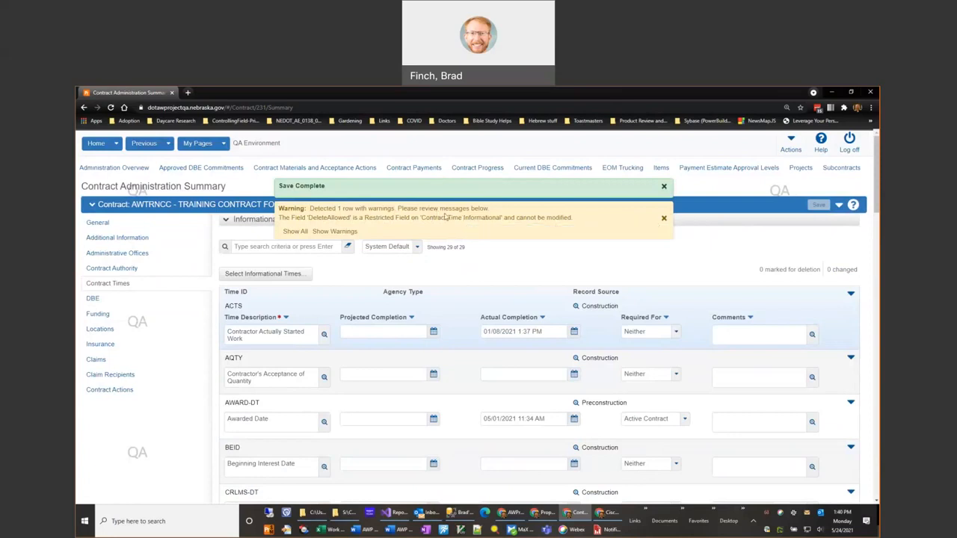
click(664, 220)
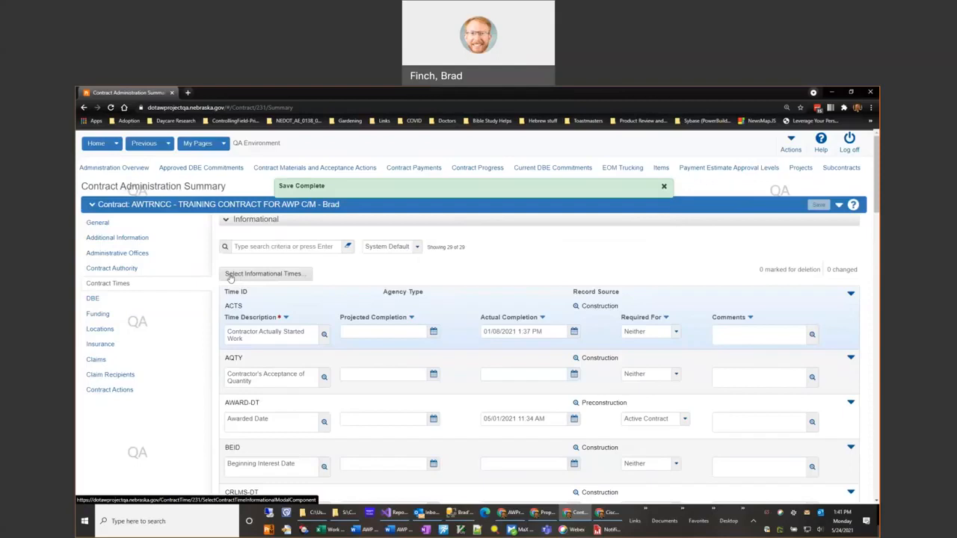
- Add the informational times TSUS (Work Suspended) and TRES (Work Resumed) to the contract times
click(281, 276)
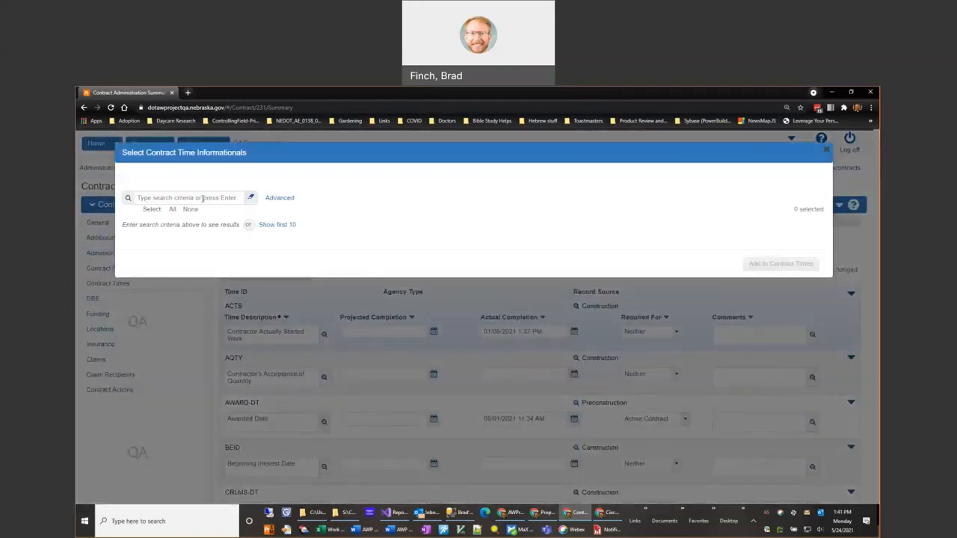
click(203, 197)
click(347, 192)
click(202, 197)
key(Return)
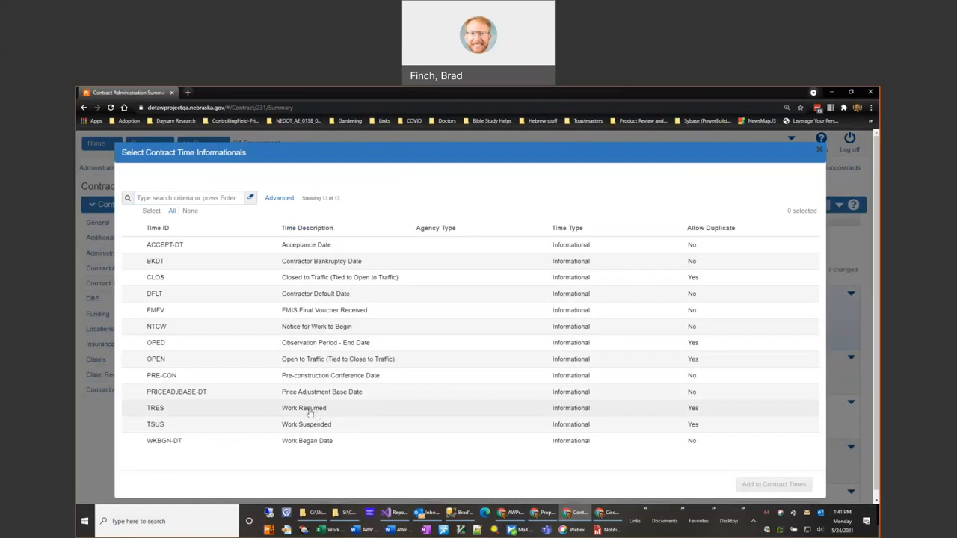
click(264, 432)
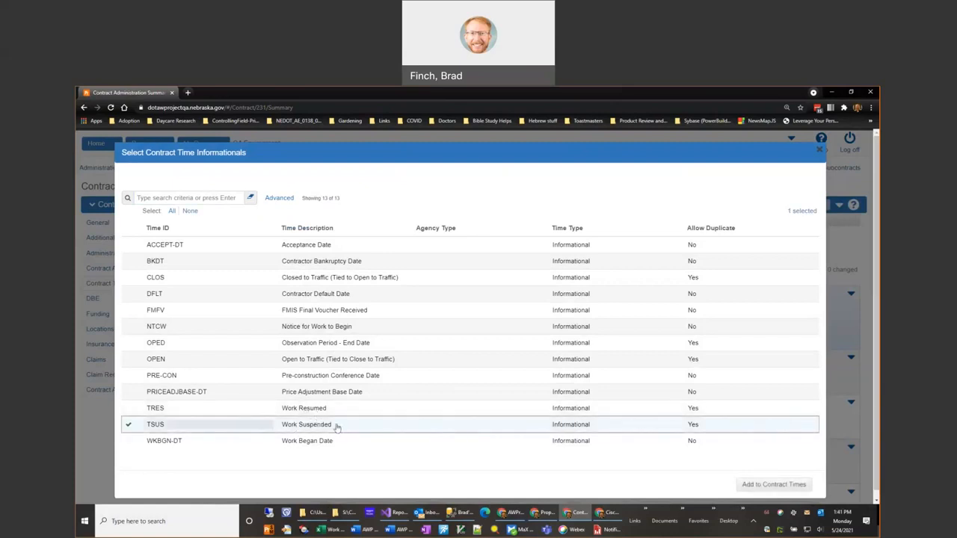
click(287, 412)
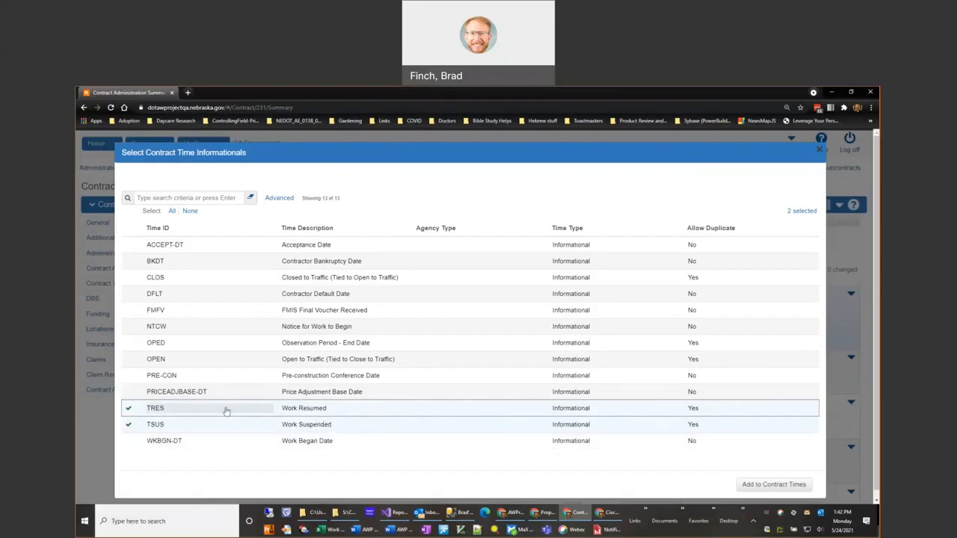
click(765, 490)
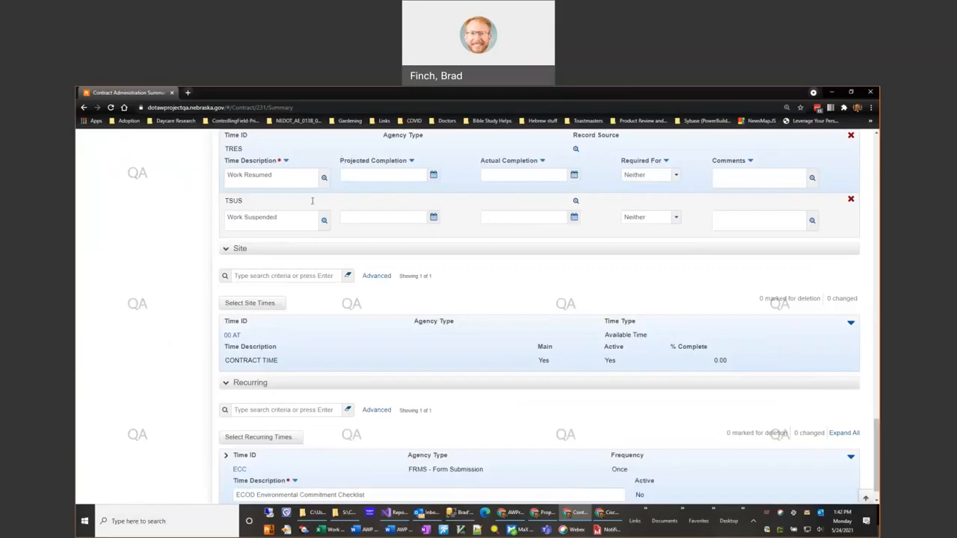
- Set the Actual Completion of the Work Suspended time (TSUS) to 02/01/2021 1:42 PM
scroll(549, 282, up, 2)
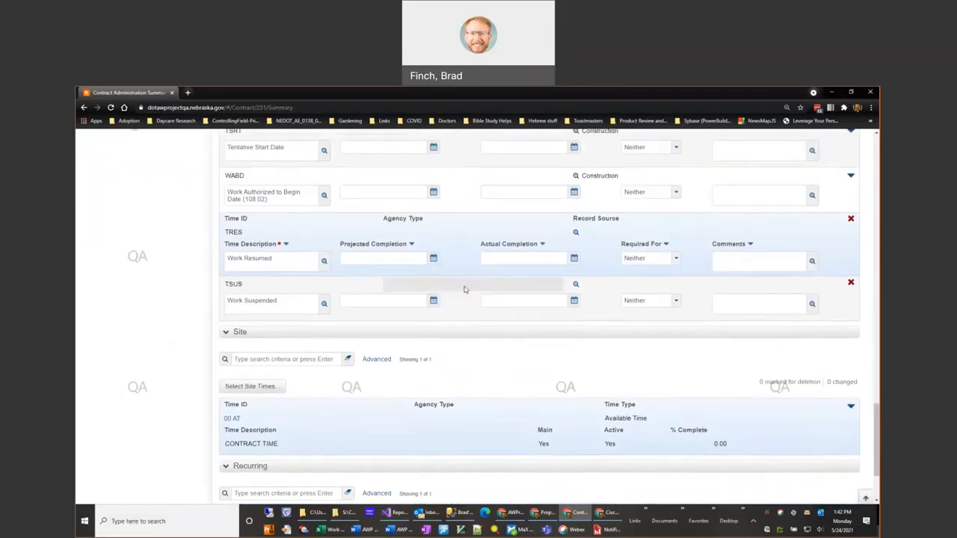
click(464, 289)
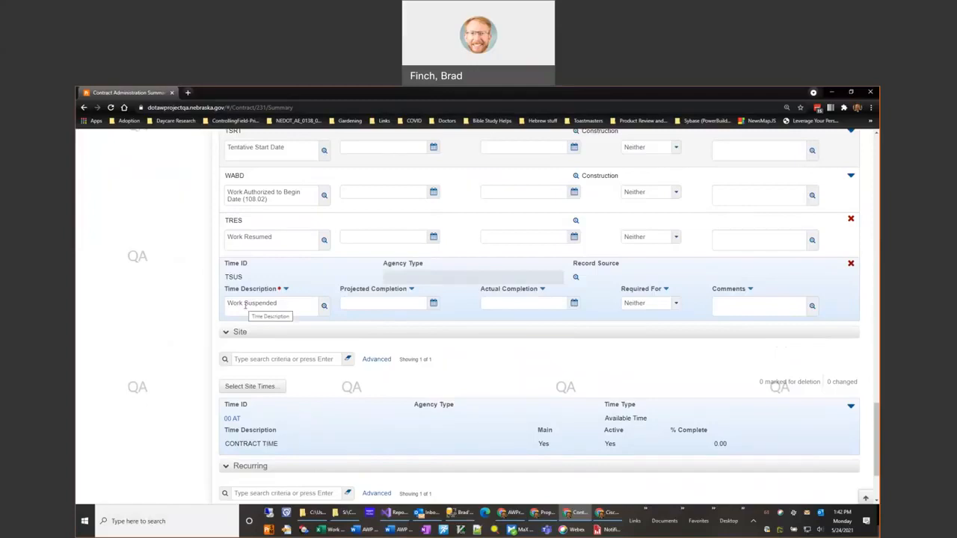
click(534, 303)
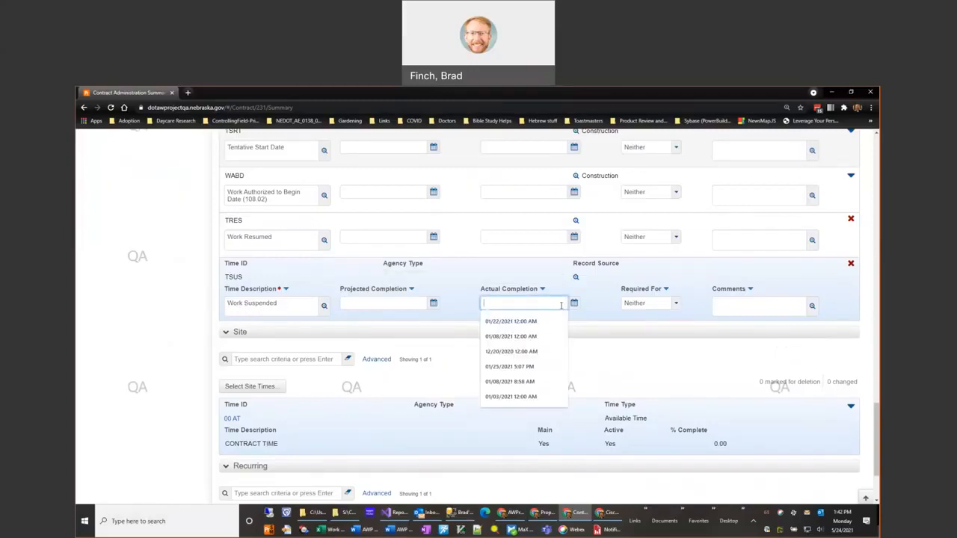
click(575, 305)
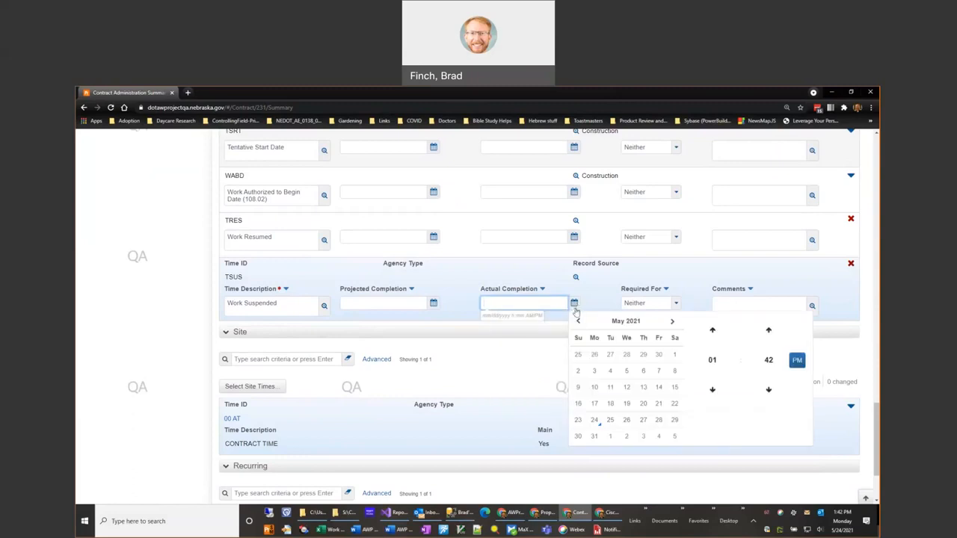
click(579, 322)
click(579, 322)
click(578, 322)
click(579, 322)
click(673, 322)
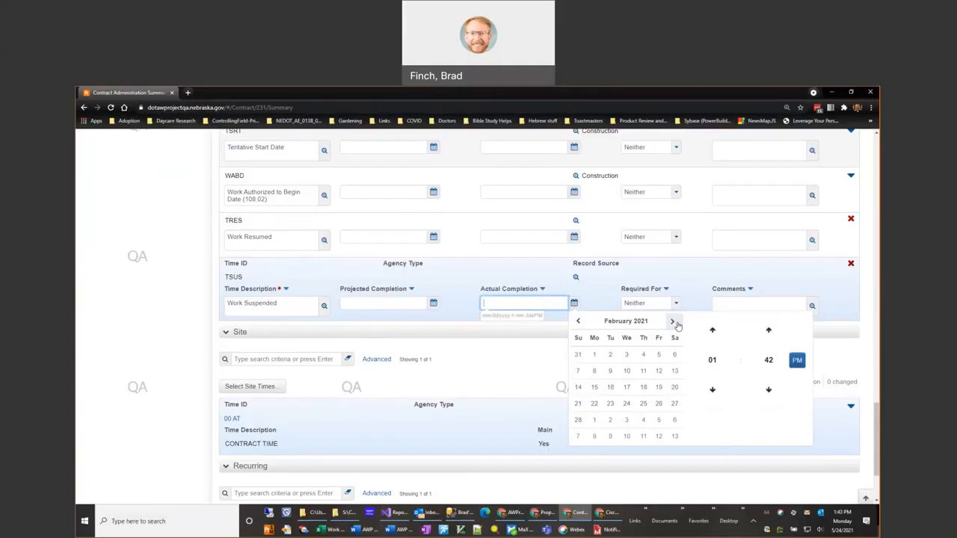
click(594, 355)
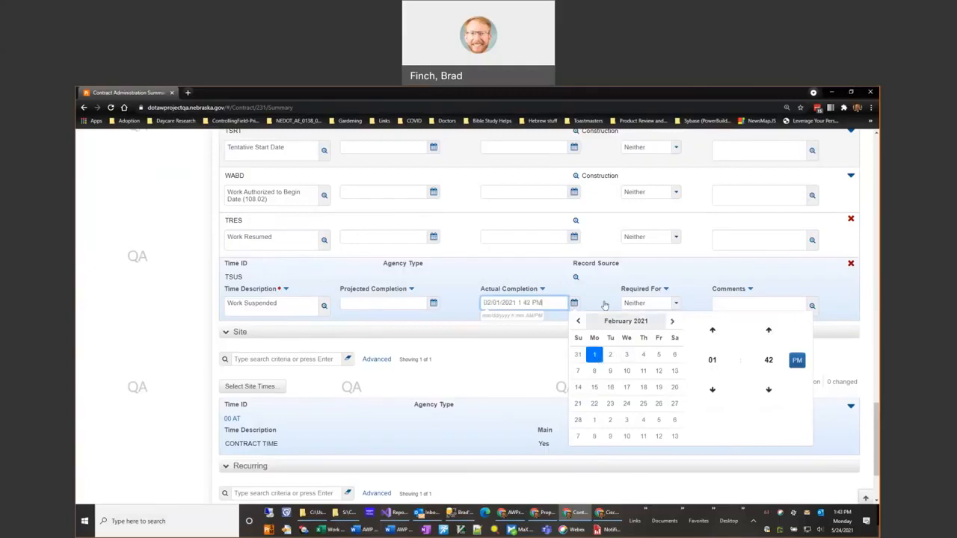
click(521, 273)
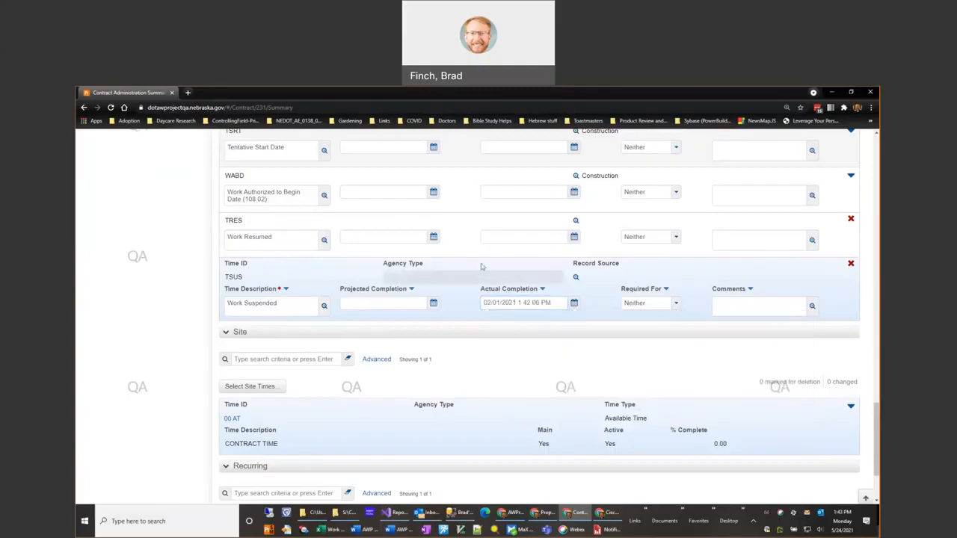
- Set the Actual Completion of the Work Resumed time (TRES) to 02/15/2021 1:42 PM
click(520, 240)
click(574, 258)
click(575, 259)
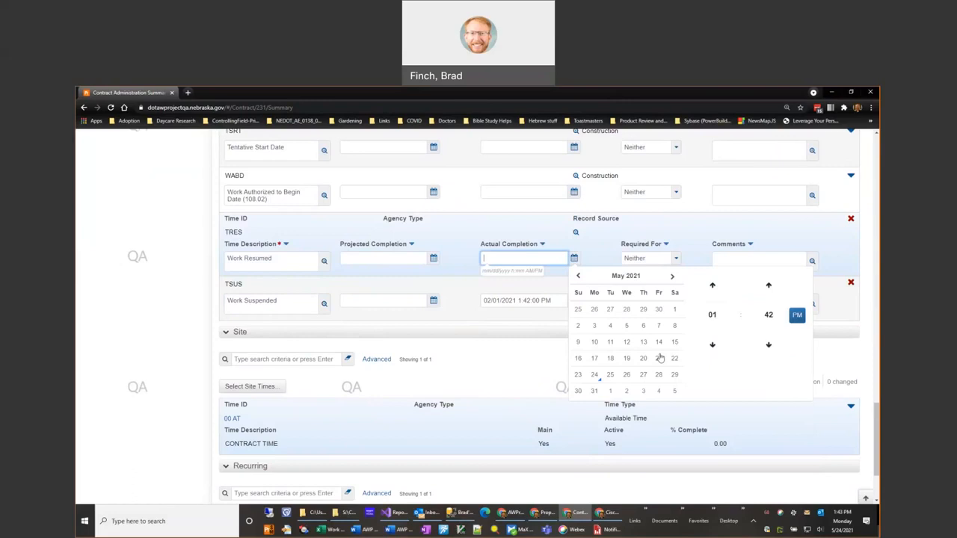
click(578, 277)
click(578, 277)
click(579, 277)
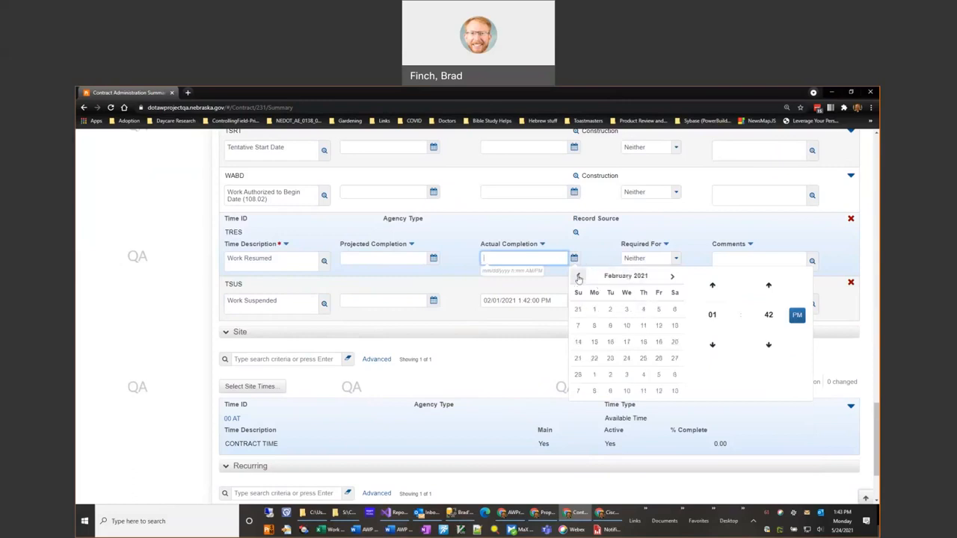
click(595, 346)
click(456, 257)
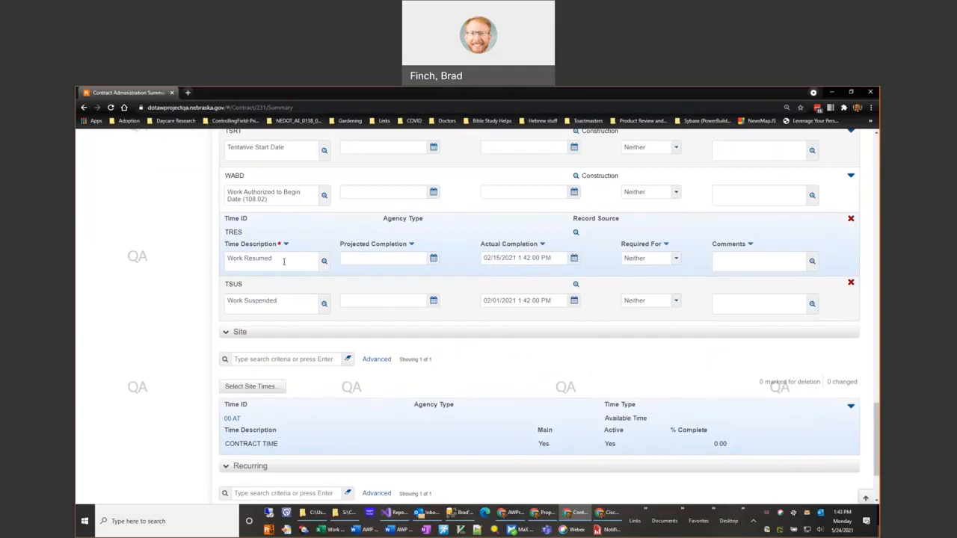
- Change the TSUS and TRES descriptions to "Work Suspended - 1" and "Work Resumed - 1", and save the contract
click(282, 258)
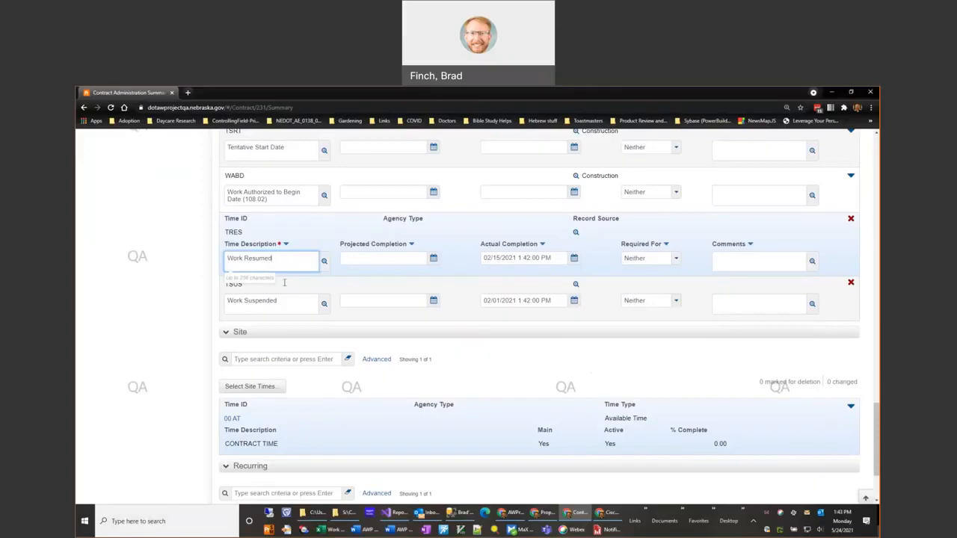
click(285, 305)
text(- 1)
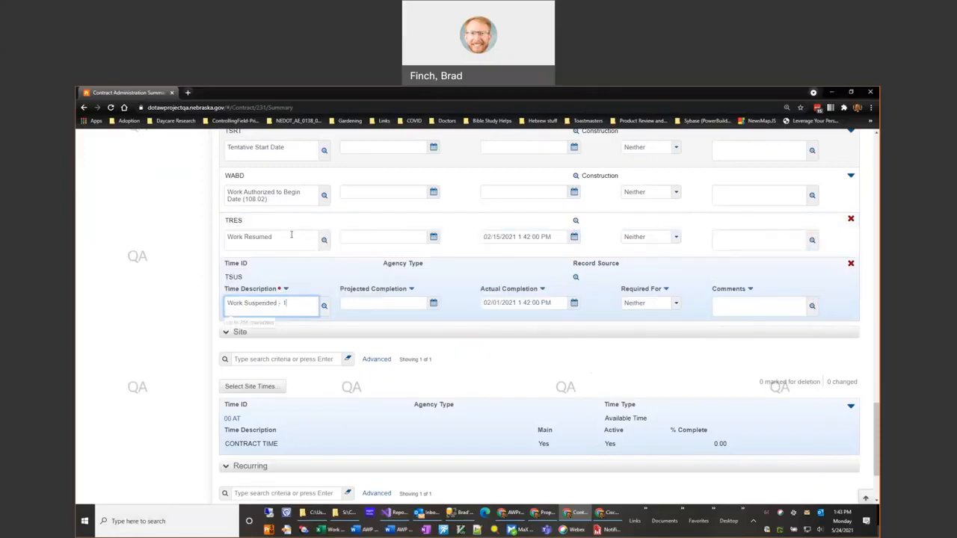
click(291, 236)
text(- 1)
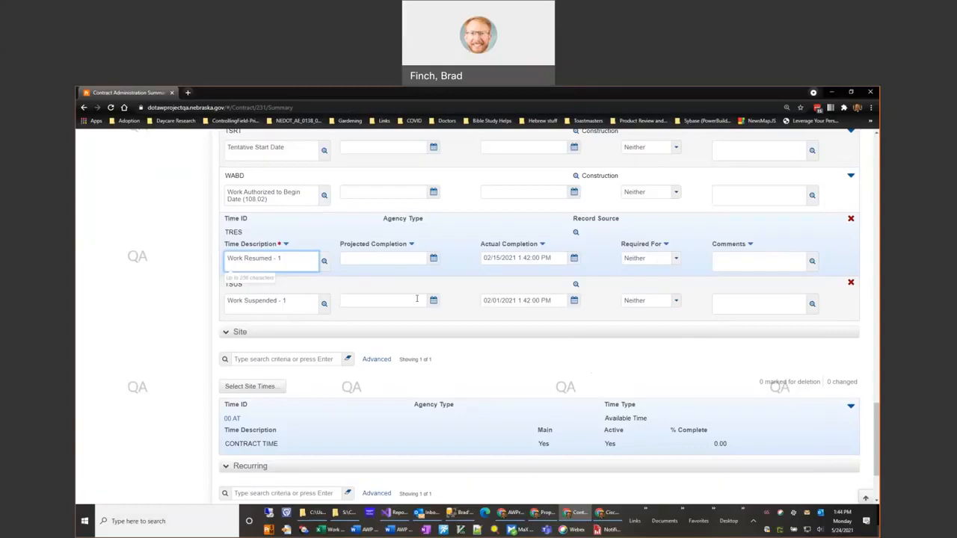
click(866, 499)
click(822, 208)
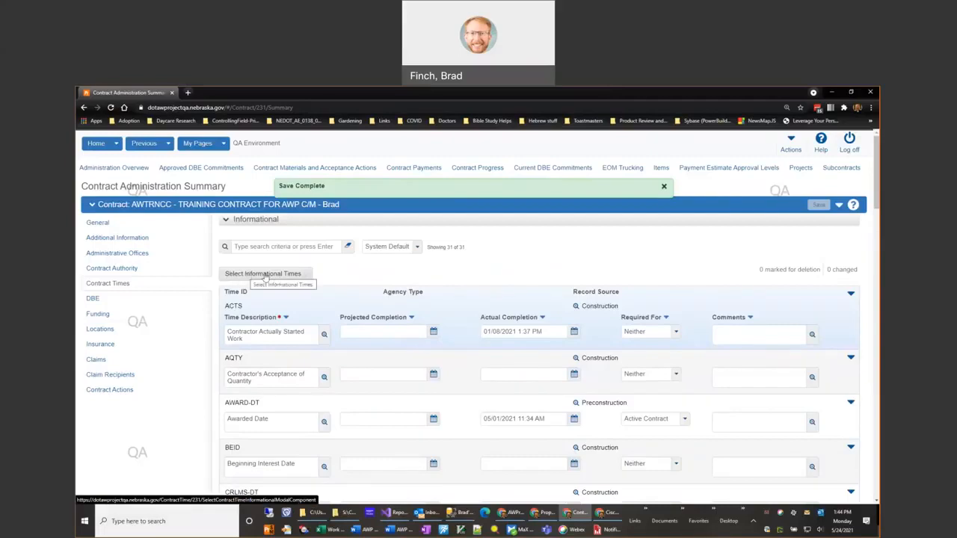
- Search the selectable informational times for "obser" and add OPED (Observation Period - End Date) to the contract times
click(294, 279)
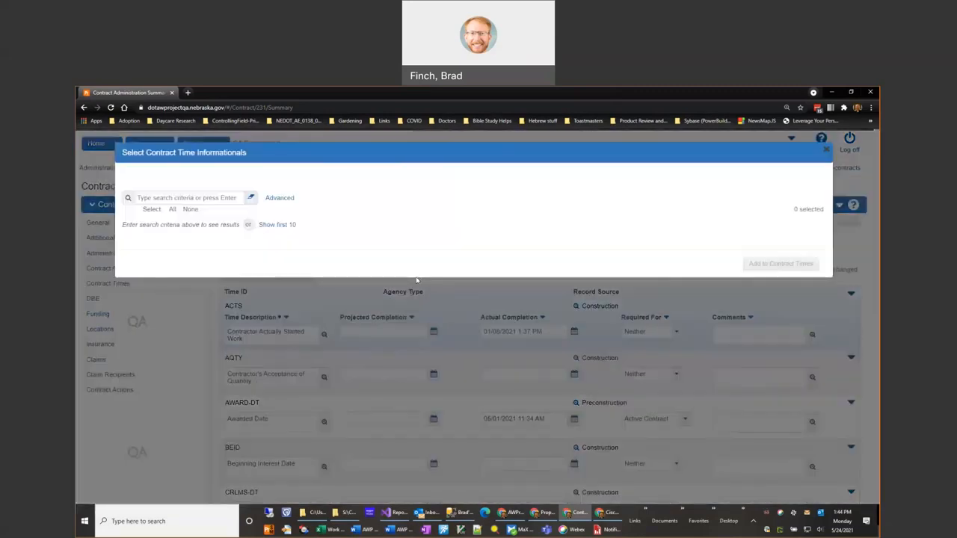
click(182, 199)
key(Return)
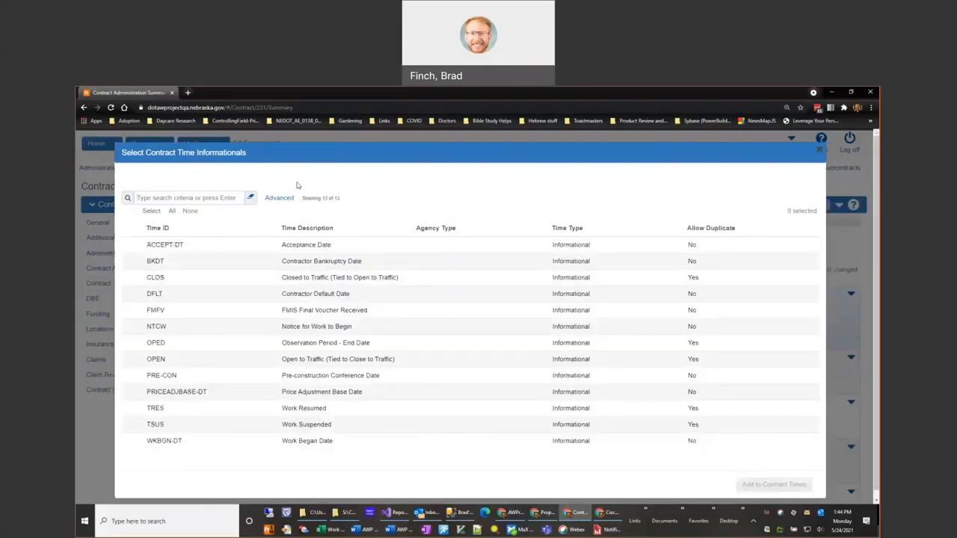
click(200, 198)
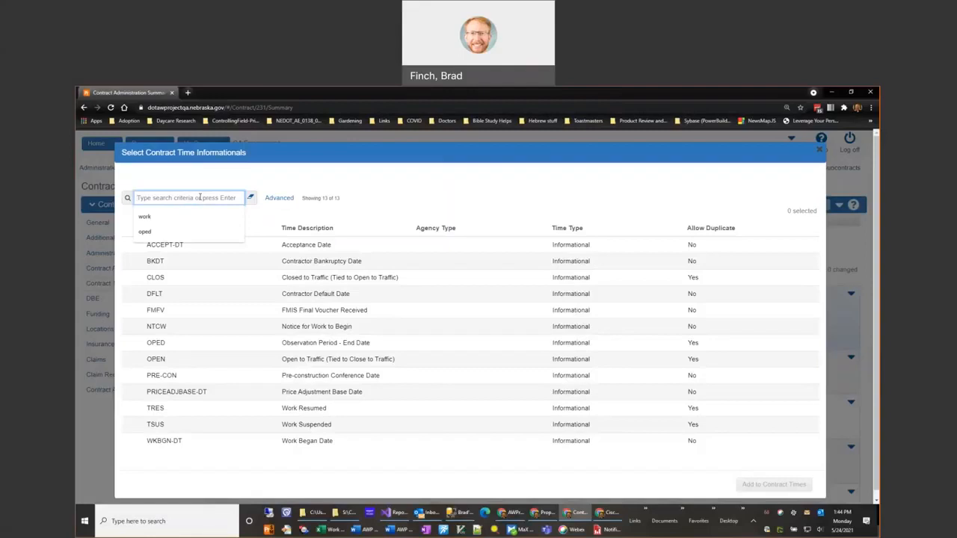
text(obser)
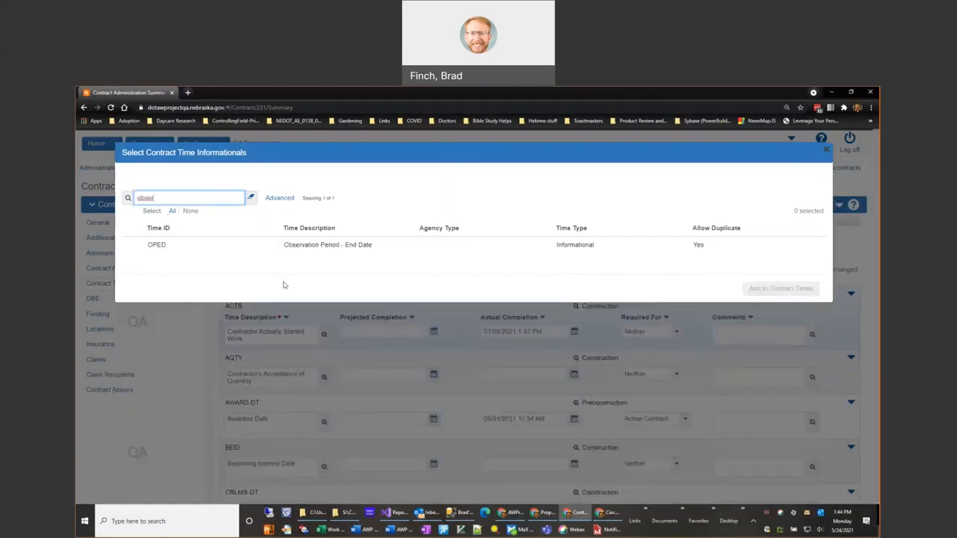
click(356, 249)
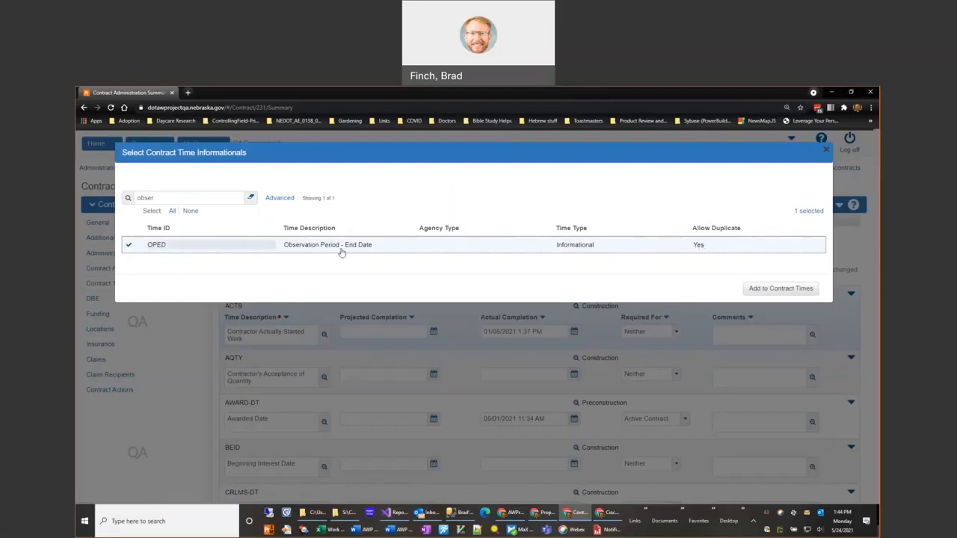
click(783, 294)
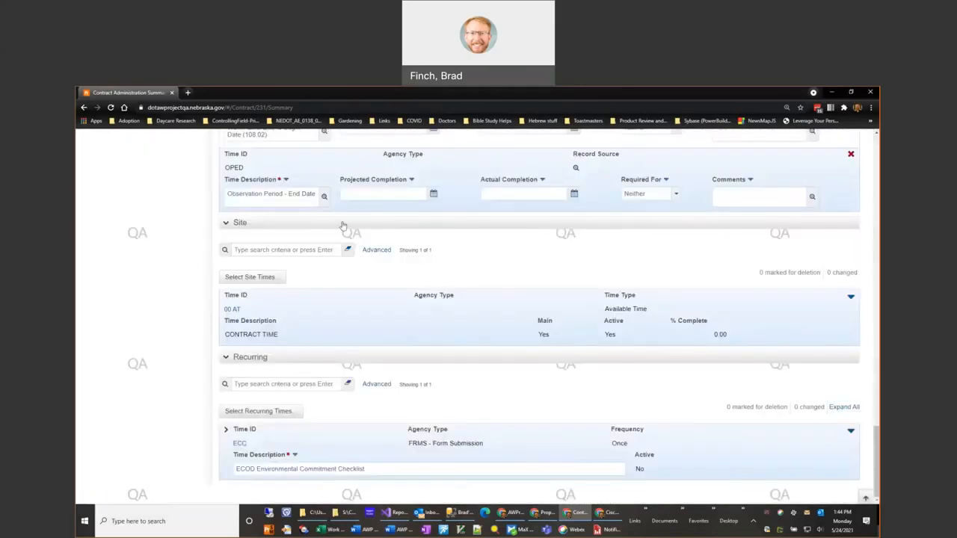
- Change the OPED time description to "Observation Period - 04/15/2021" and save the contract
click(290, 194)
drag(288, 194, 316, 194)
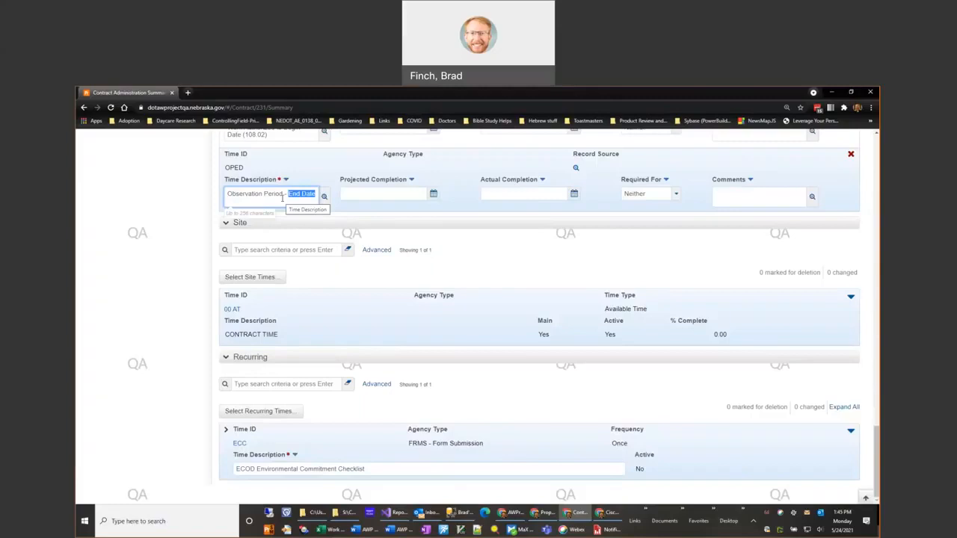
text(04)
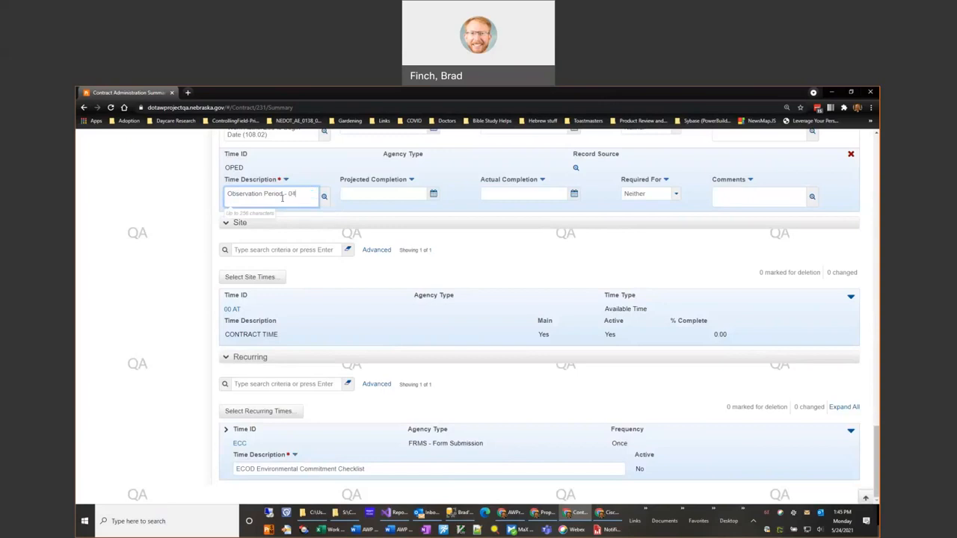
text(/15/2021)
scroll(527, 283, up, 1)
scroll(524, 279, up, 1)
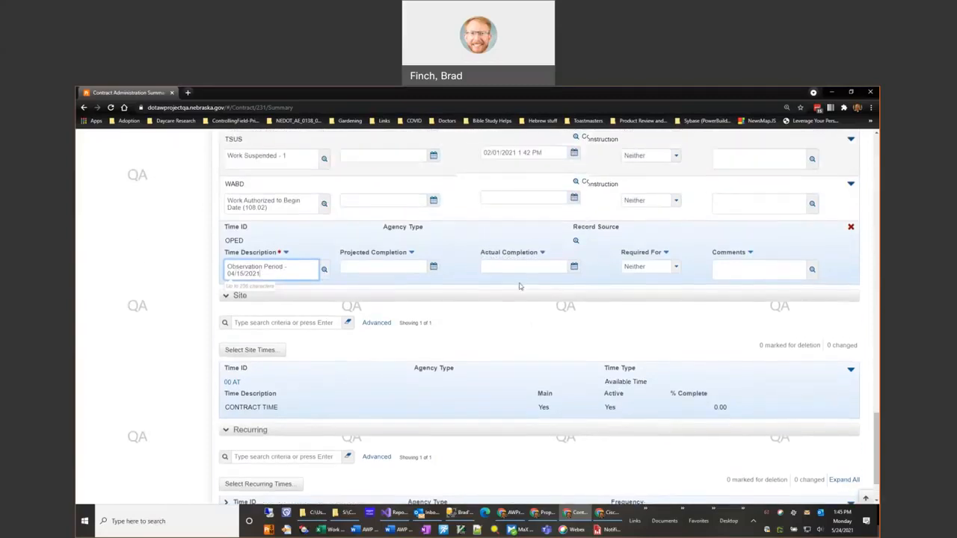
click(510, 277)
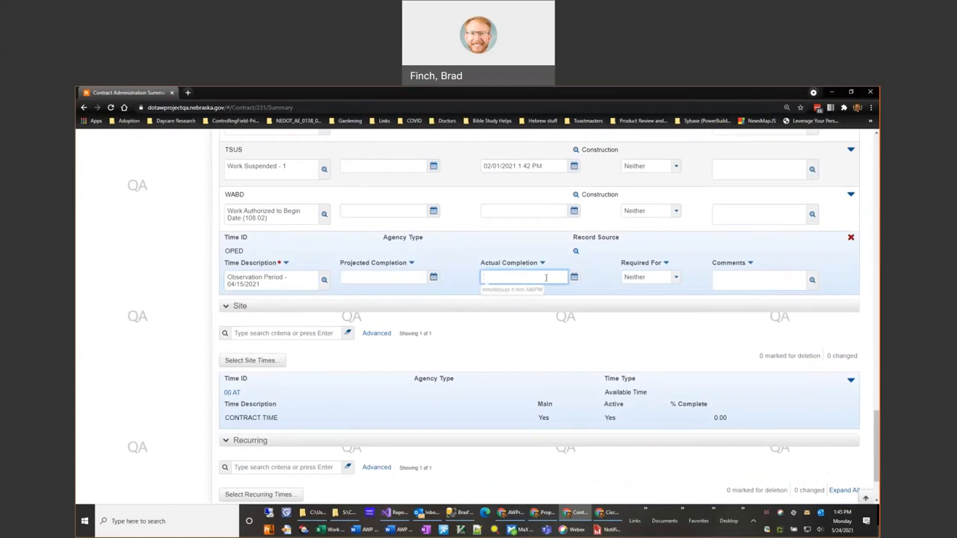
click(759, 281)
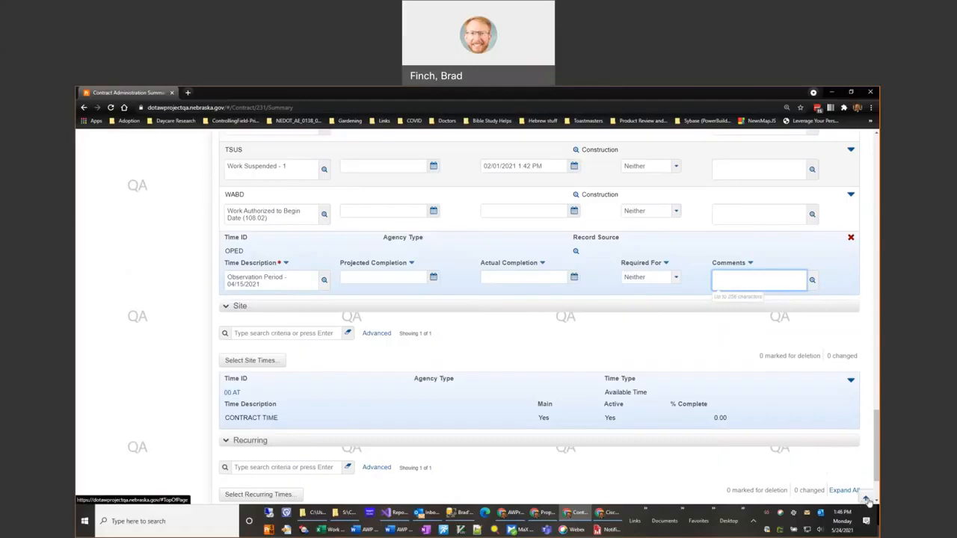
click(868, 500)
click(819, 207)
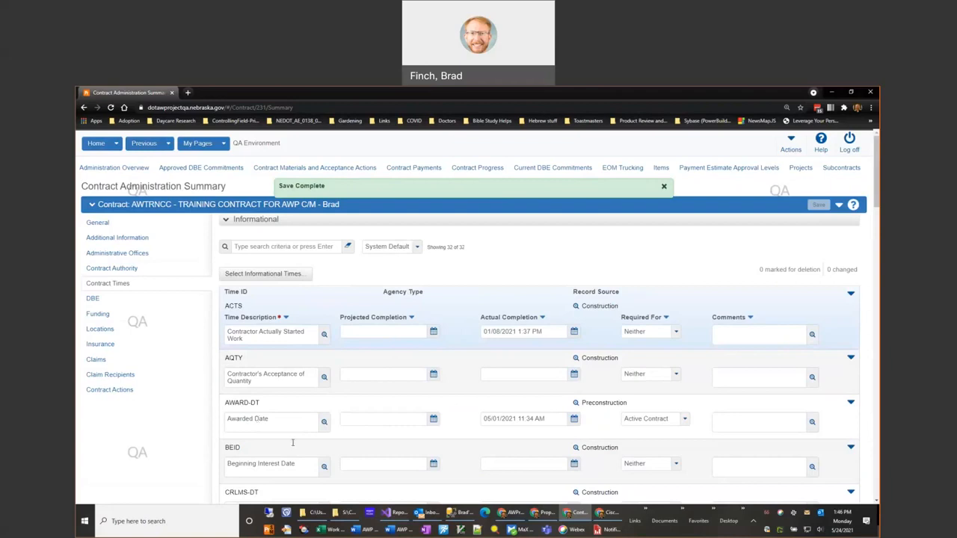
- Review the saved informational times from ACTS through WABD, including the OPED entry, and the site and recurring times below them
scroll(348, 457, down, 4)
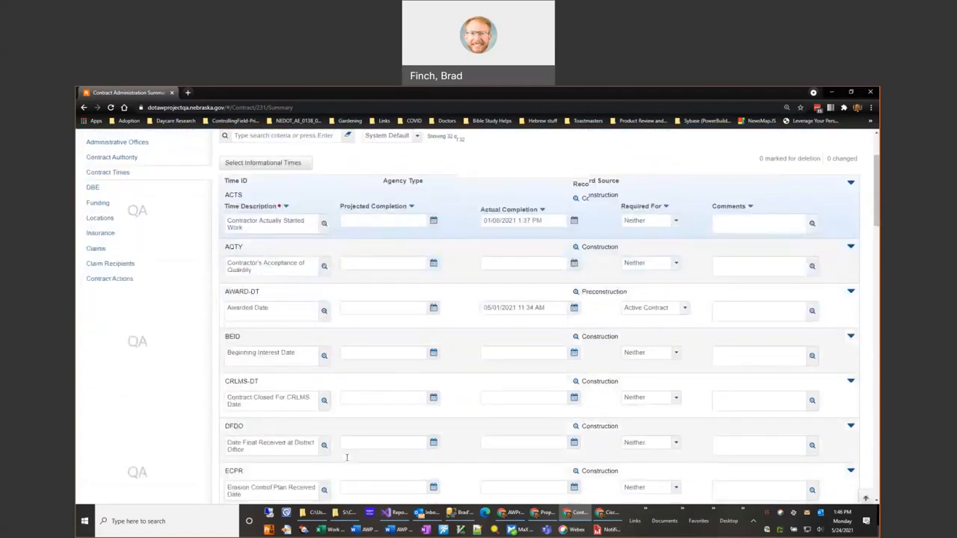
scroll(345, 462, down, 2)
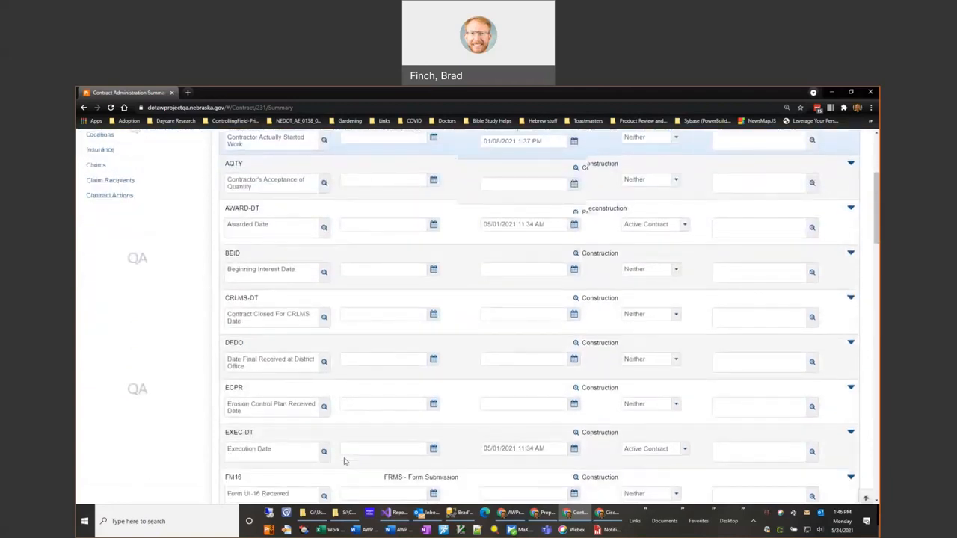
scroll(362, 459, down, 3)
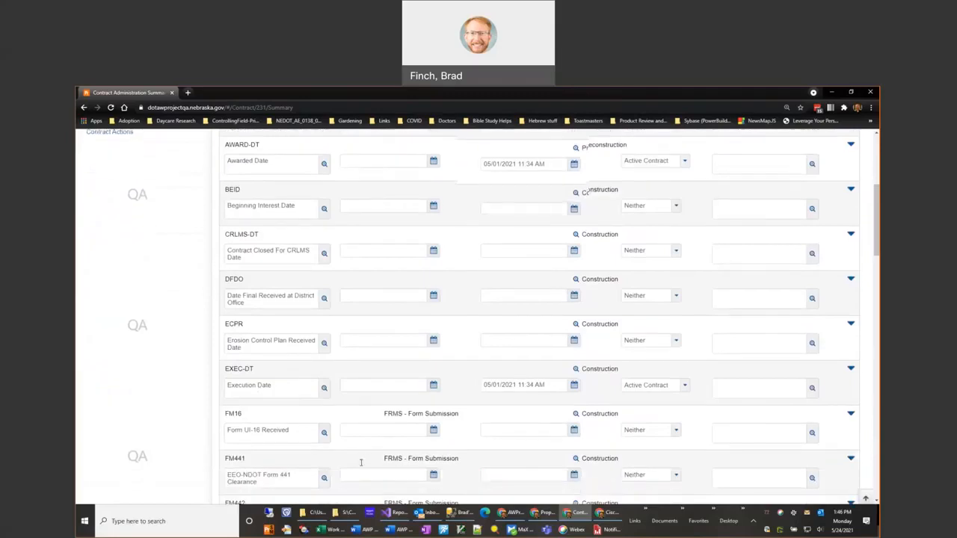
scroll(361, 463, down, 4)
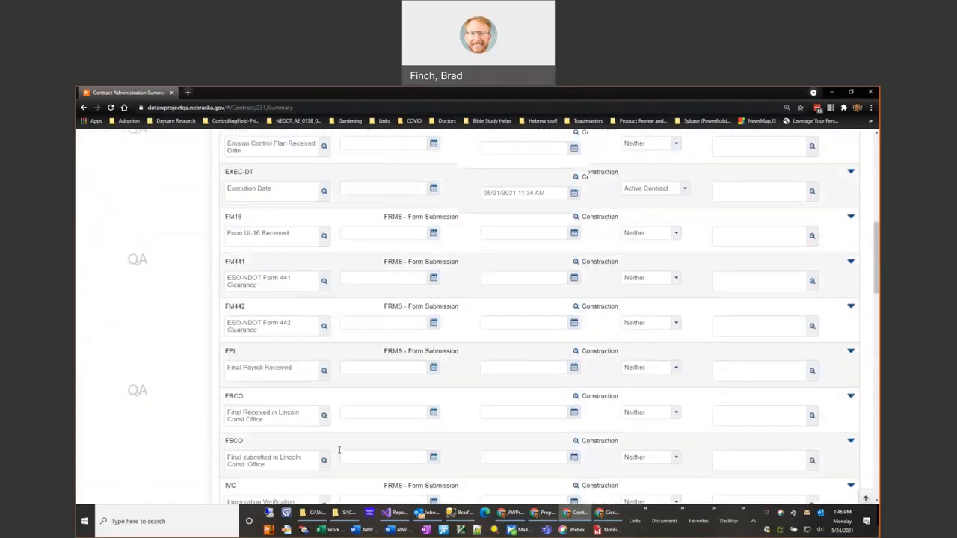
scroll(345, 452, down, 4)
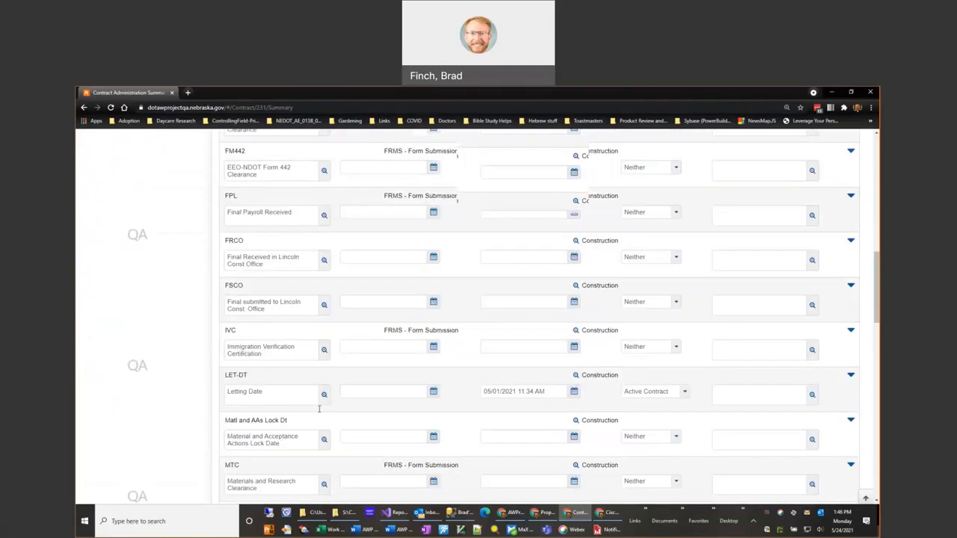
scroll(365, 399, down, 3)
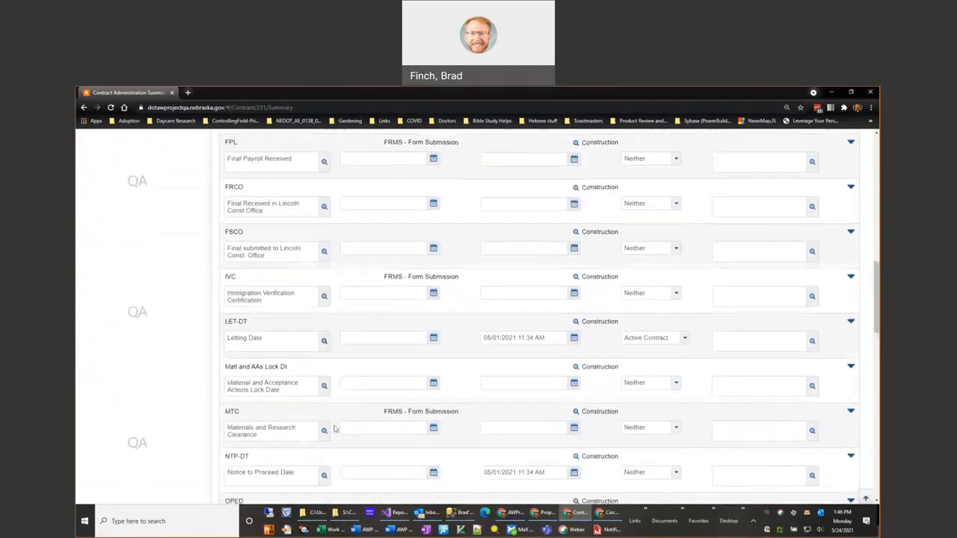
scroll(344, 426, down, 1)
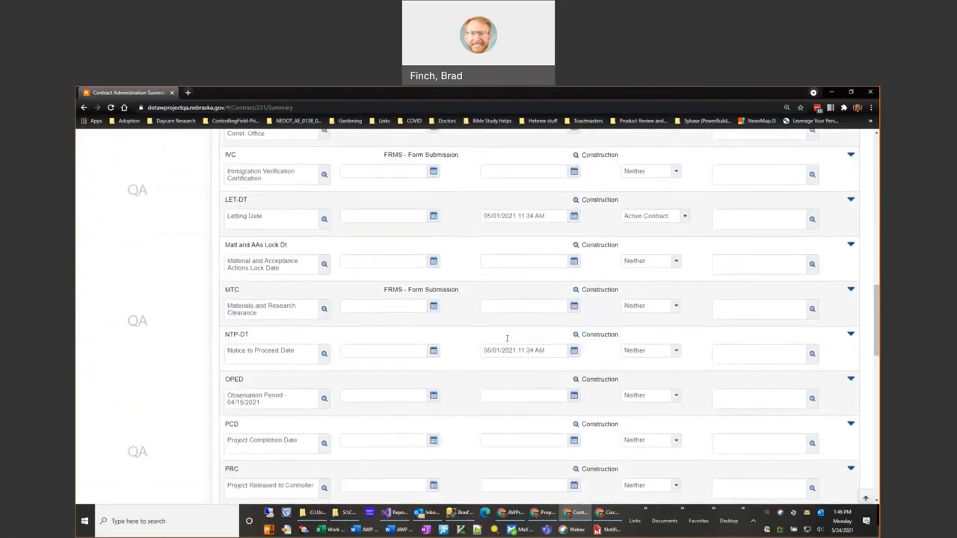
scroll(339, 456, down, 2)
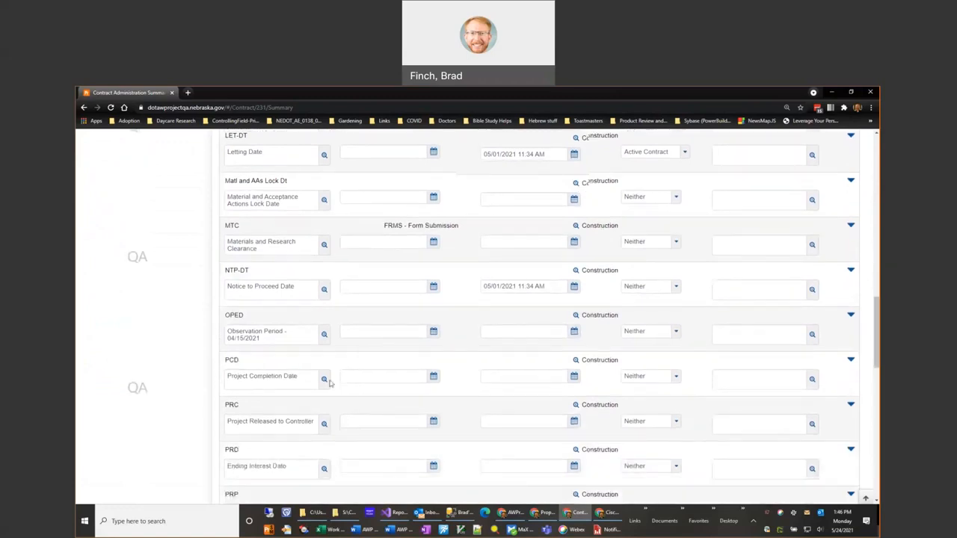
scroll(340, 459, down, 2)
scroll(344, 463, down, 5)
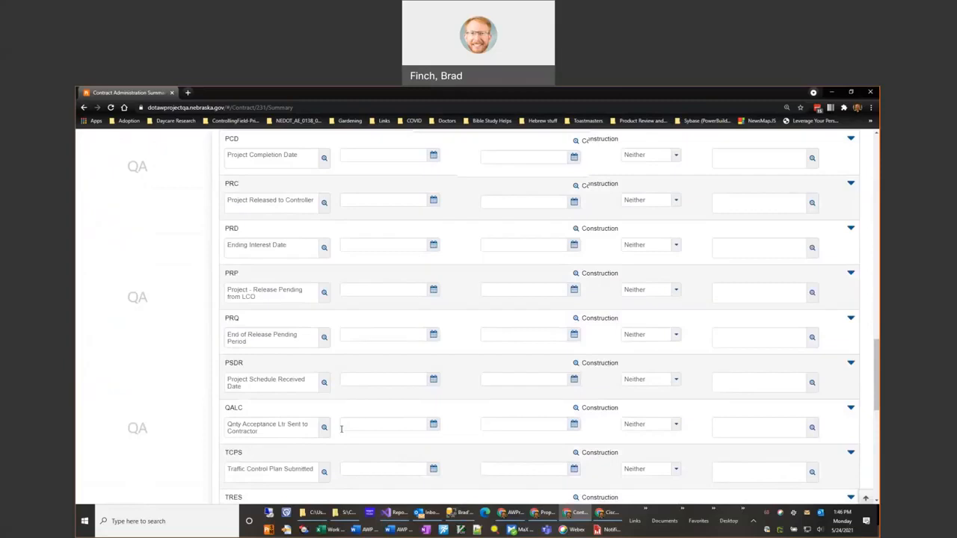
scroll(342, 432, down, 5)
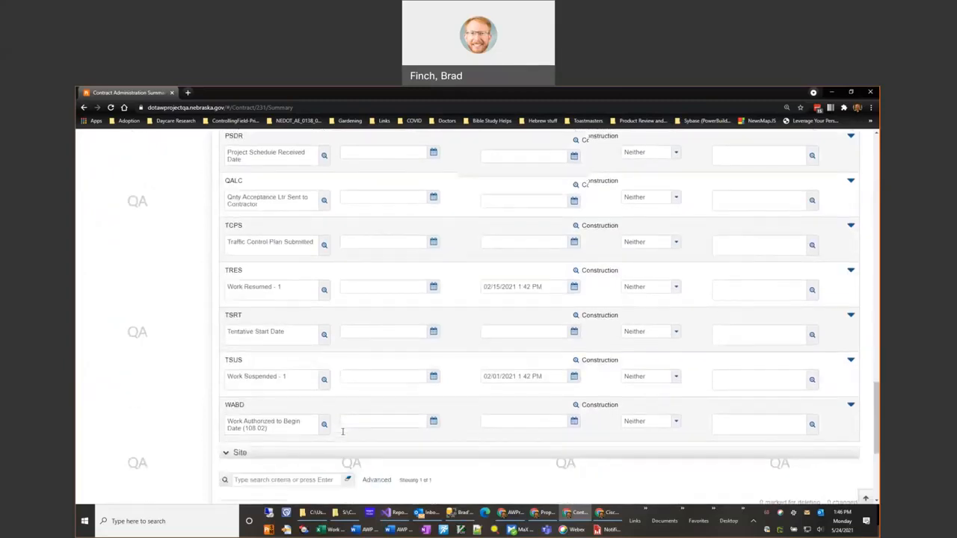
scroll(343, 432, down, 3)
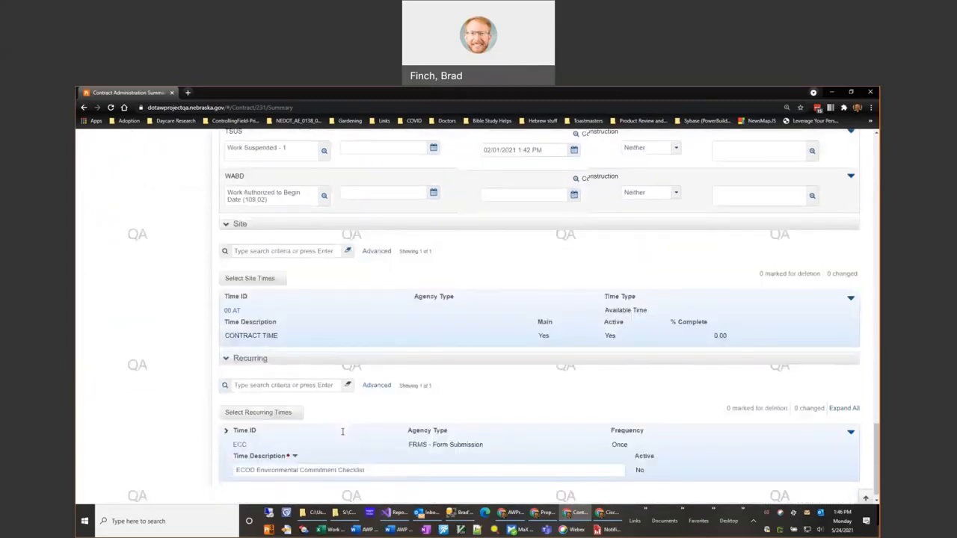